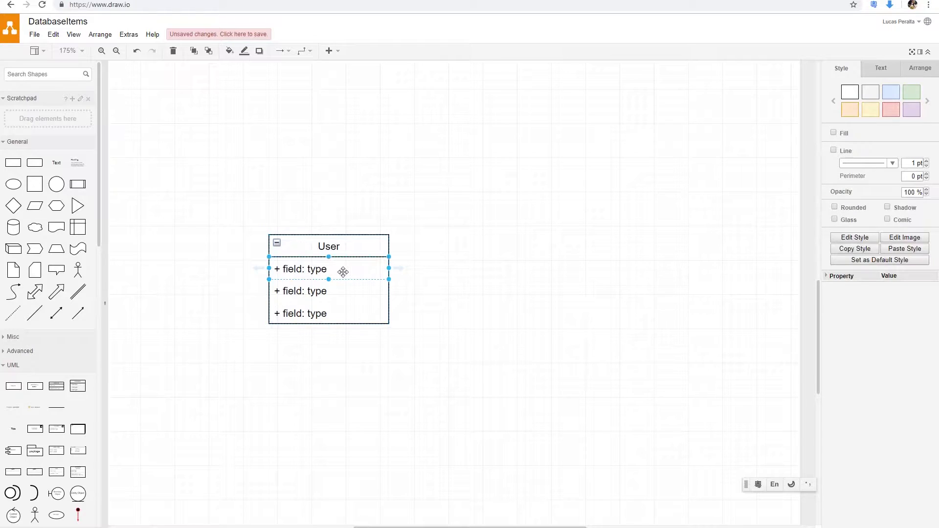
- Label the three fields of the User class ID, username and password
{"action": "double_click", "coordinate": [376, 269]}
{"action": "key", "text": "BackSpace"}
{"action": "left_click", "coordinate": [384, 295]}
{"action": "scroll", "coordinate": [391, 301], "scroll_direction": "up", "scroll_amount": 1}
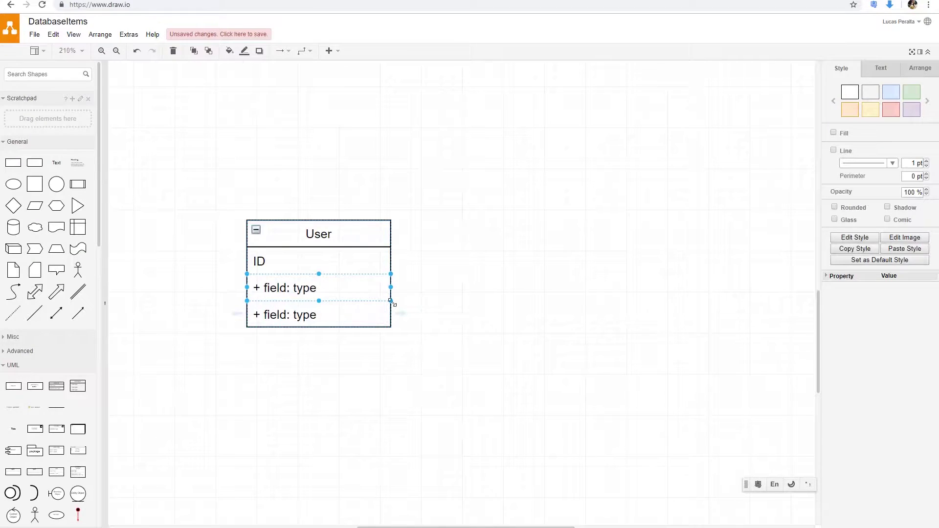
{"action": "type", "text": "Nam"}
{"action": "key", "text": "BackSpace"}
{"action": "key", "text": "BackSpace"}
{"action": "key", "text": "BackSpace"}
{"action": "type", "text": "username"}
{"action": "left_click", "coordinate": [354, 311]}
{"action": "type", "text": "passwo"}
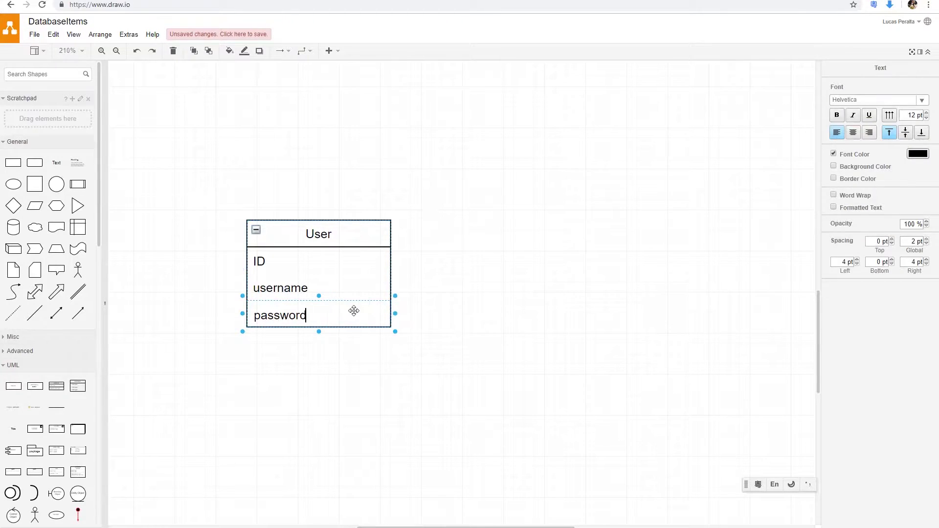
{"action": "type", "text": "rd"}
- Add two more fields named level and coins beneath password in the User class
{"action": "key", "text": "ctrl+Return"}
{"action": "key", "text": "ctrl+Return"}
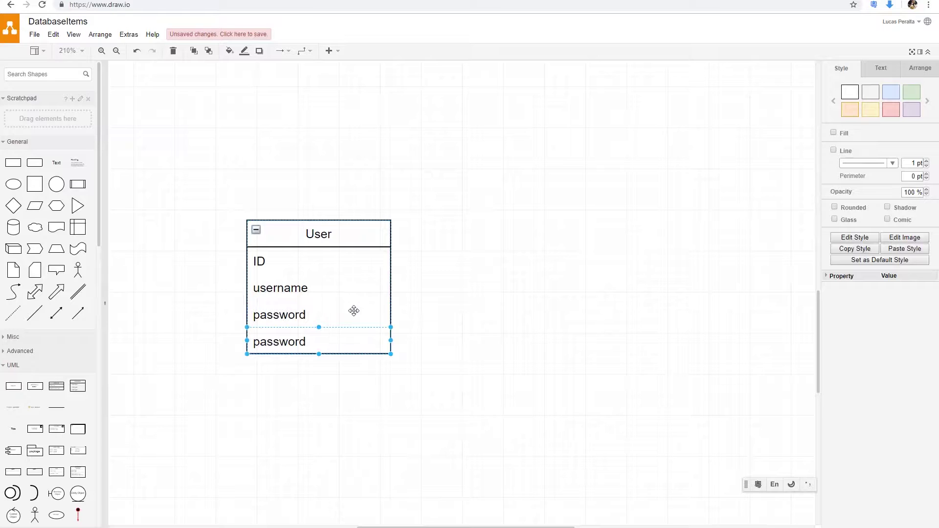
{"action": "type", "text": "level"}
{"action": "key", "text": "ctrl+Return"}
{"action": "key", "text": "ctrl+Return"}
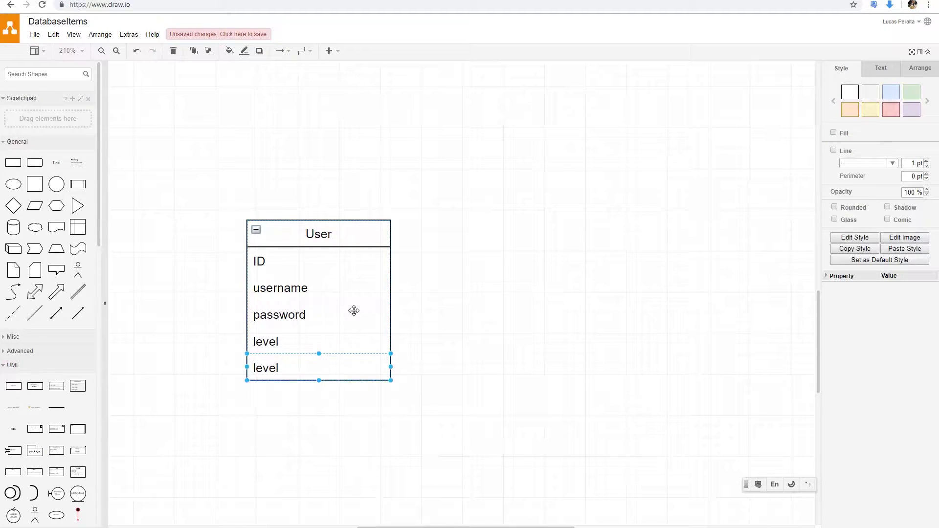
{"action": "type", "text": "coins"}
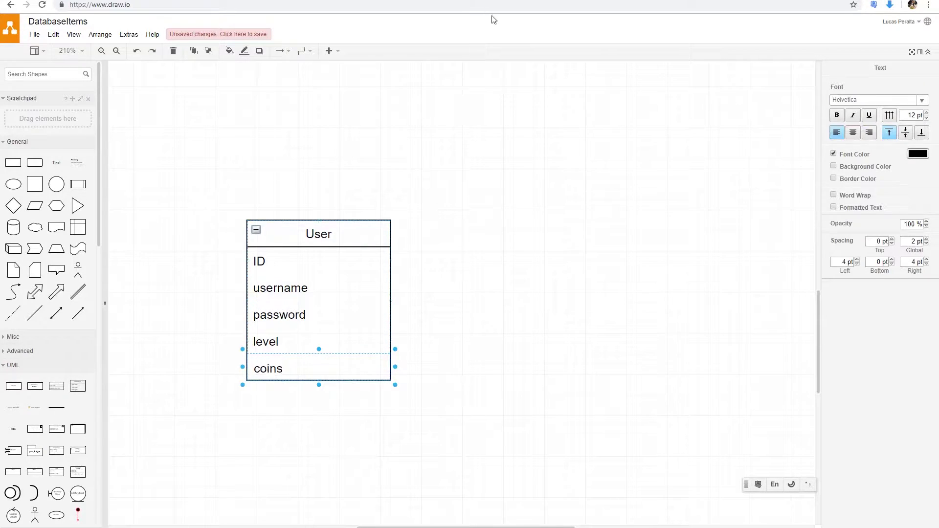
{"action": "key", "text": "Escape"}
{"action": "key", "text": "Escape"}
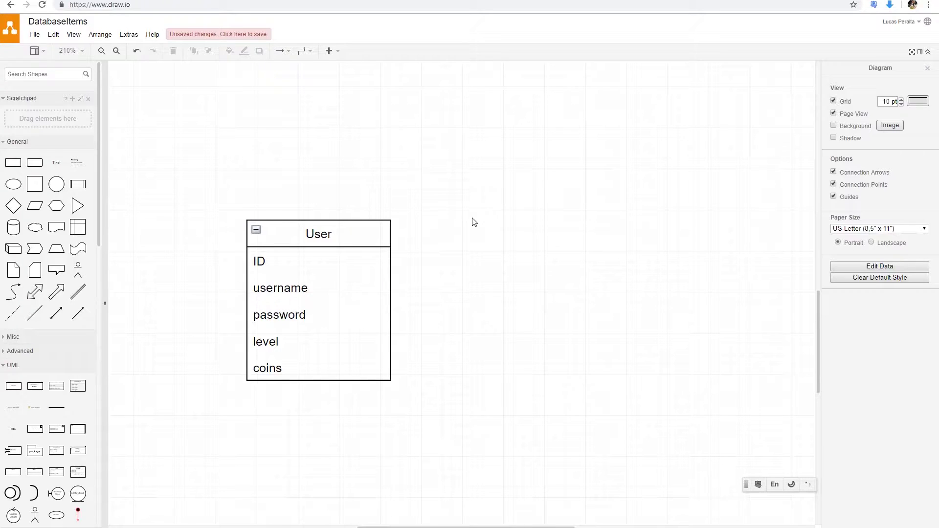
- Move the User table up and to the left, and add a second UML class titled Items beside it
{"action": "left_click_drag", "start_coordinate": [367, 220], "coordinate": [326, 189]}
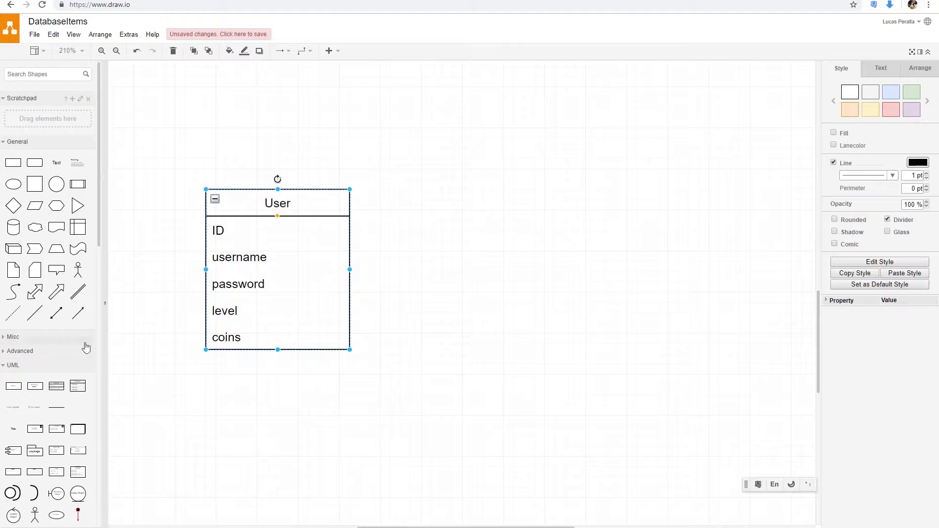
{"action": "left_click_drag", "start_coordinate": [77, 385], "coordinate": [503, 314]}
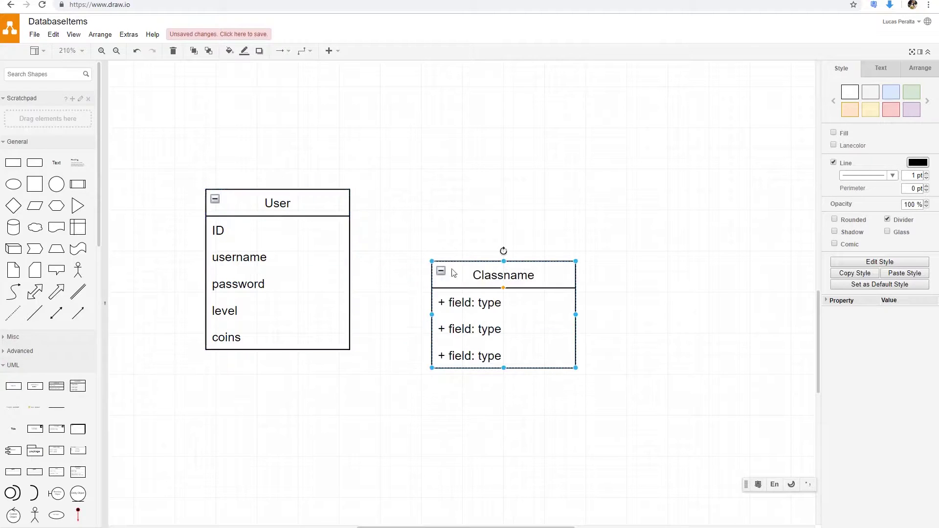
{"action": "double_click", "coordinate": [489, 275]}
{"action": "type", "text": "Items"}
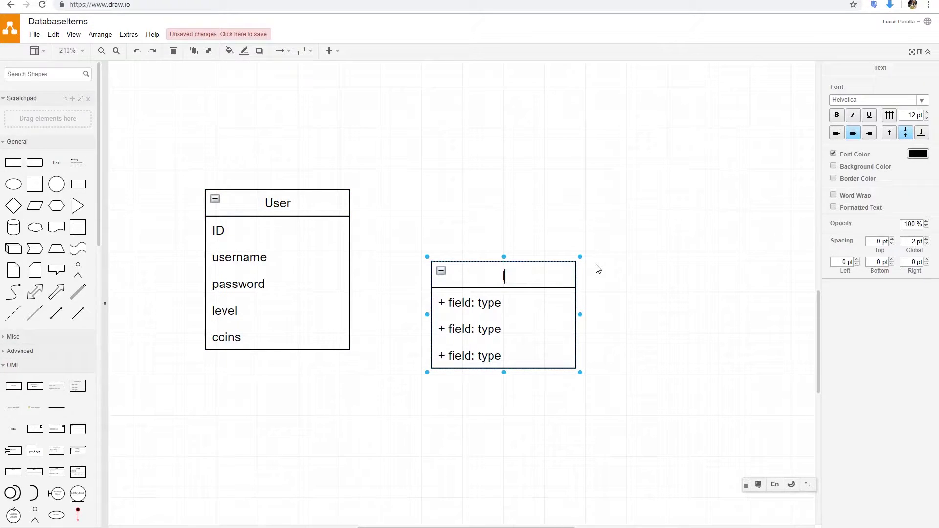
- Rename the User class to Users
{"action": "left_click", "coordinate": [345, 194]}
{"action": "key", "text": "F2"}
{"action": "type", "text": "Users"}
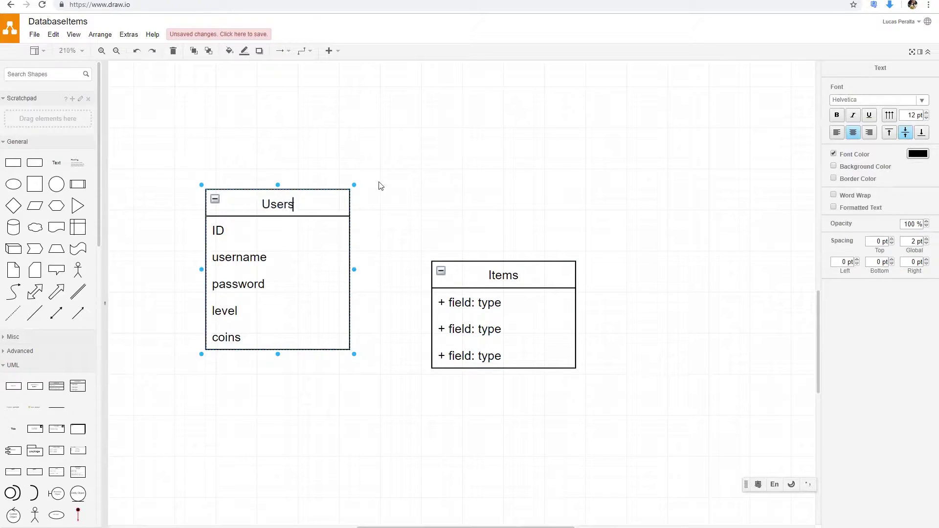
{"action": "left_click", "coordinate": [380, 185]}
- Align the top of the Items table with Users and label its fields ID, name and description
{"action": "left_click_drag", "start_coordinate": [528, 266], "coordinate": [535, 188]}
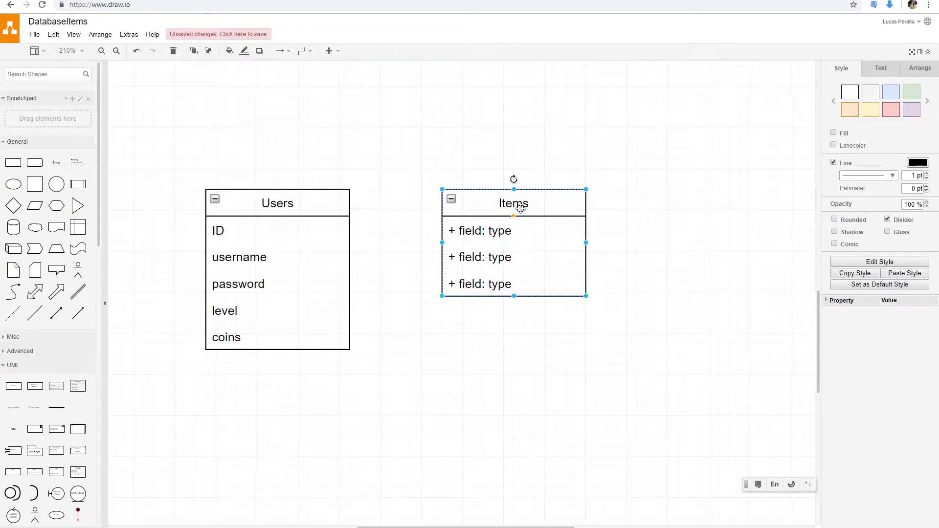
{"action": "left_click", "coordinate": [512, 230]}
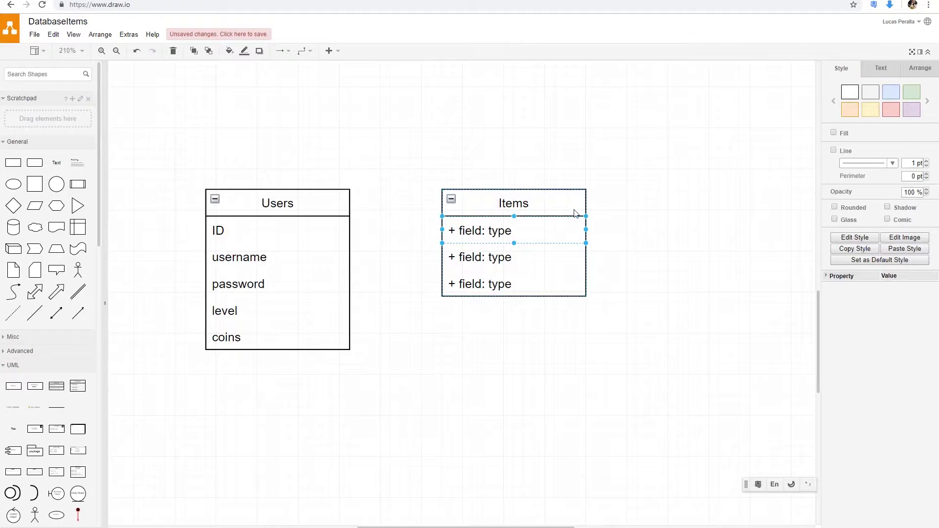
{"action": "type", "text": "ID"}
{"action": "left_click", "coordinate": [524, 256]}
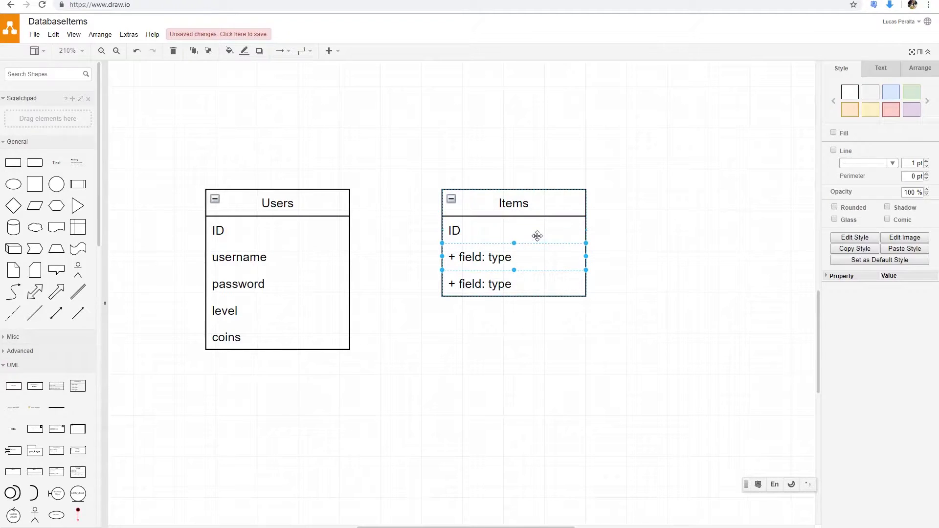
{"action": "type", "text": "Name"}
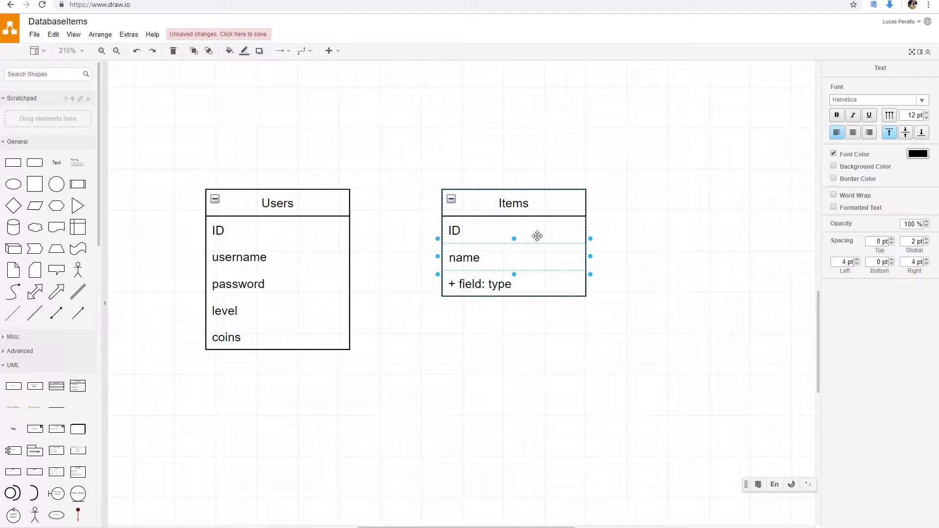
{"action": "key", "text": "Escape"}
{"action": "key", "text": "Tab"}
{"action": "type", "text": "description"}
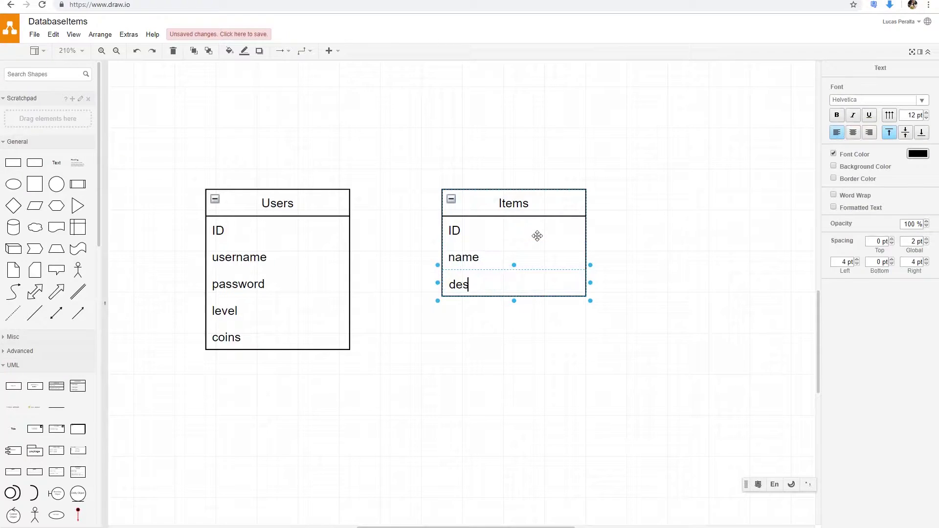
- Add a fourth field named price beneath description in the Items table
{"action": "key", "text": "Escape"}
{"action": "key", "text": "ctrl+d"}
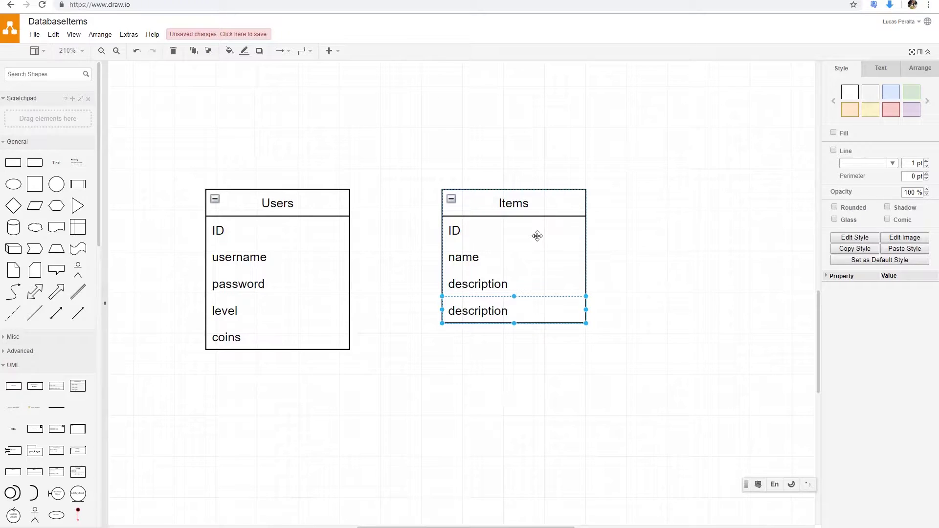
{"action": "type", "text": "price"}
{"action": "key", "text": "Escape"}
{"action": "key", "text": "Escape"}
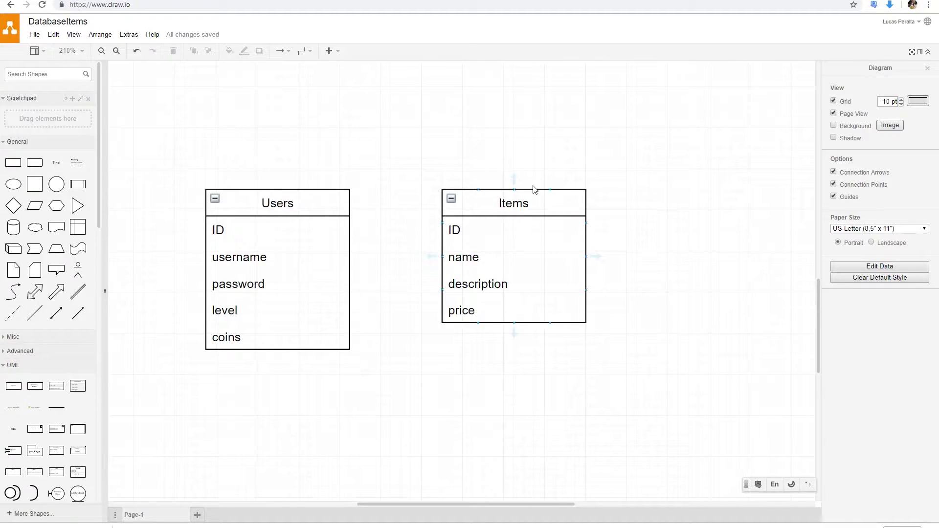
- Move the Items table farther right to widen the gap between it and Users
{"action": "left_click_drag", "start_coordinate": [530, 189], "coordinate": [562, 189]}
{"action": "left_click", "coordinate": [610, 172]}
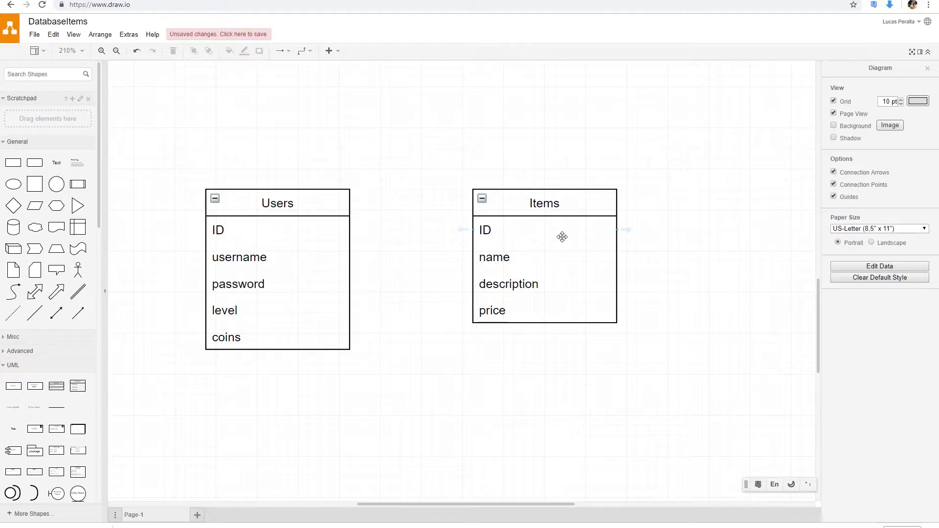
{"action": "left_click_drag", "start_coordinate": [562, 236], "coordinate": [593, 237]}
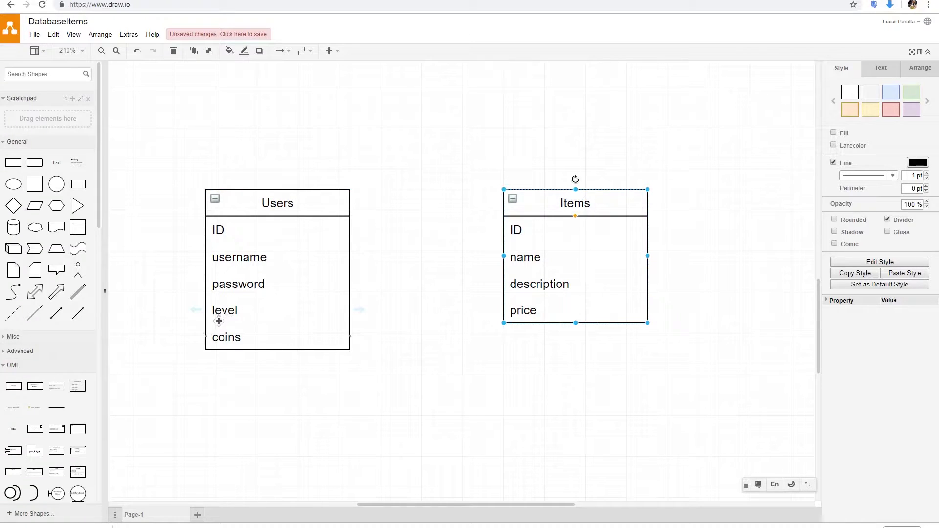
{"action": "left_click", "coordinate": [269, 335]}
{"action": "key", "text": "ctrl+d"}
{"action": "type", "text": "In"}
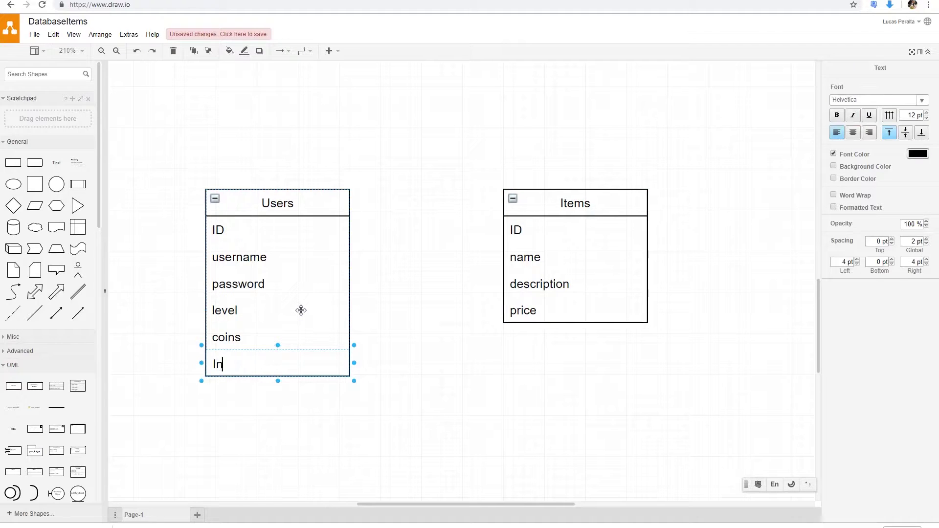
{"action": "type", "text": "vetntory"}
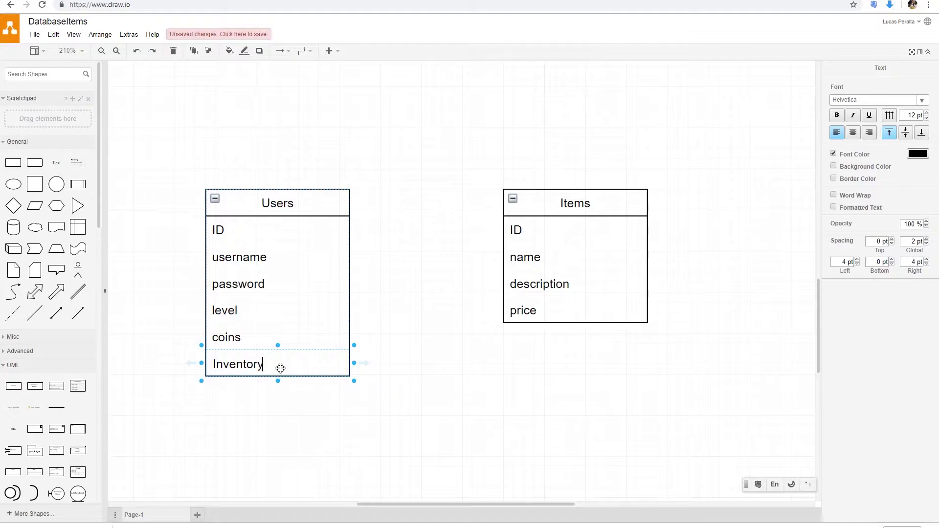
{"action": "key", "text": "Escape"}
{"action": "key", "text": "Delete"}
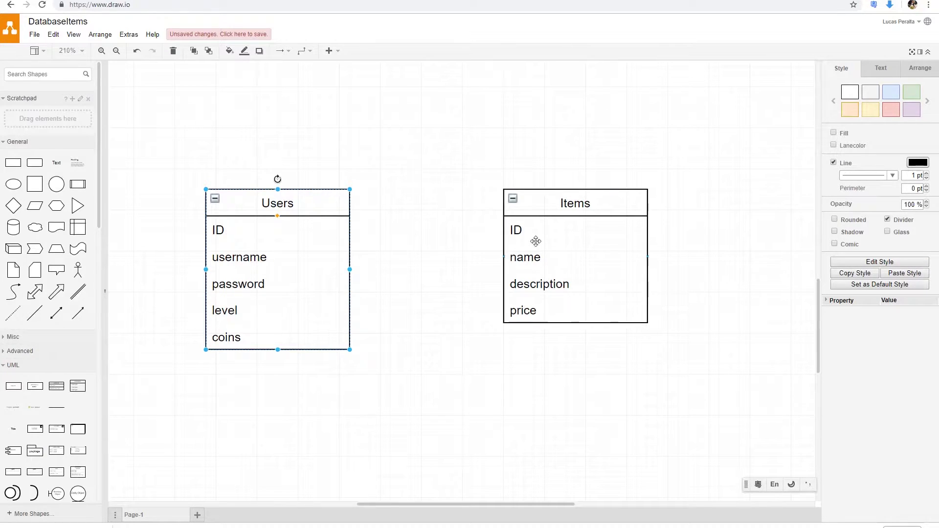
- Shift the Items table farther right and add a UML class titled UsersItems between Users and Items
{"action": "left_click_drag", "start_coordinate": [557, 189], "coordinate": [599, 189]}
{"action": "left_click_drag", "start_coordinate": [77, 386], "coordinate": [387, 189]}
{"action": "type", "text": "UsersItems"}
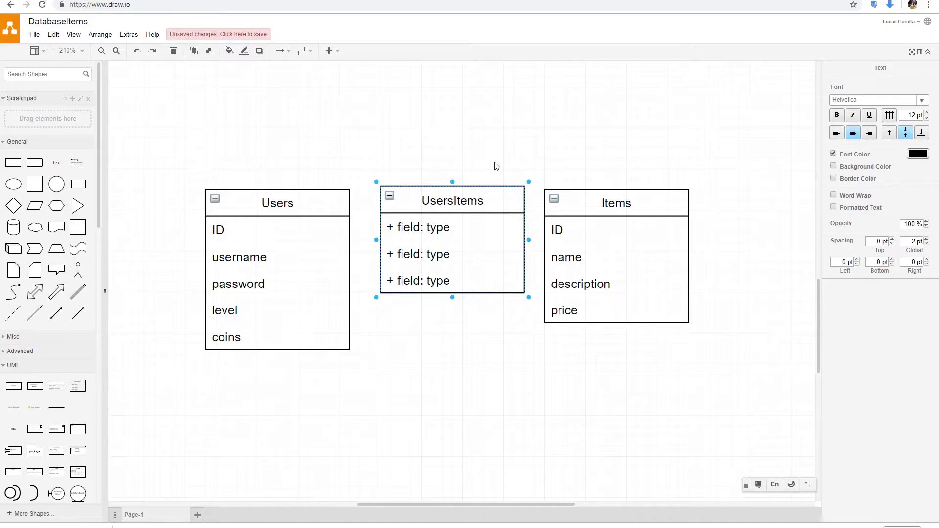
- Label the first two fields of the UsersItems table userID and itemID
{"action": "key", "text": "Tab"}
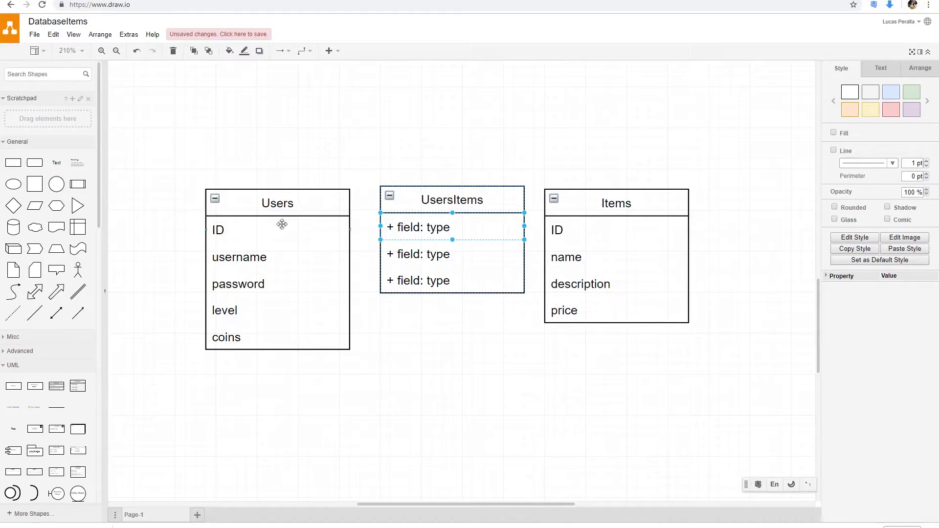
{"action": "type", "text": "userId"}
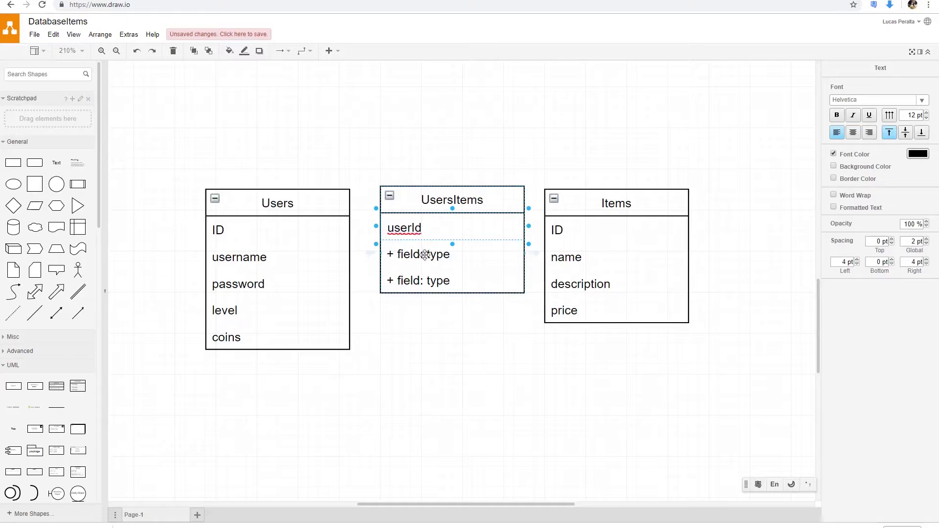
{"action": "key", "text": "Tab"}
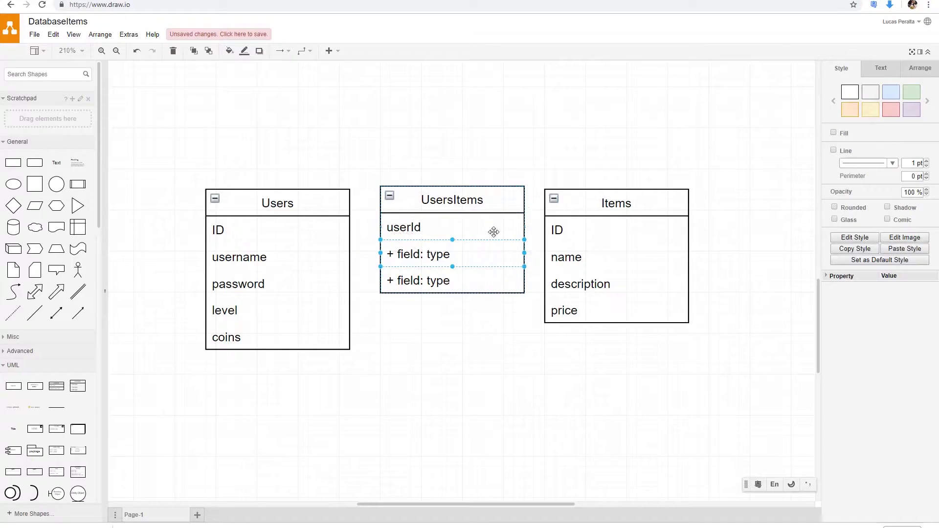
{"action": "type", "text": "itemId"}
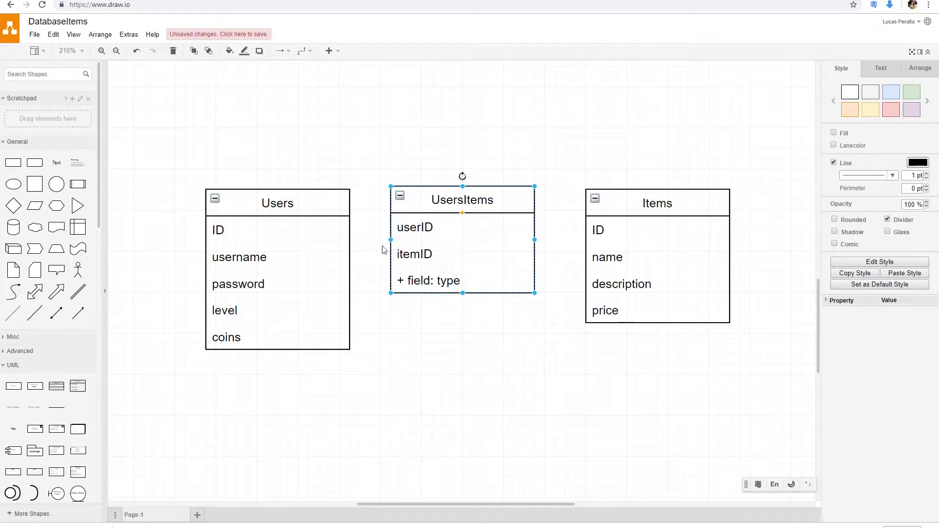
- Shift the Users table slightly left and link its ID field to userID in UsersItems with a 1 to Many connector
{"action": "left_click_drag", "start_coordinate": [348, 277], "coordinate": [338, 277]}
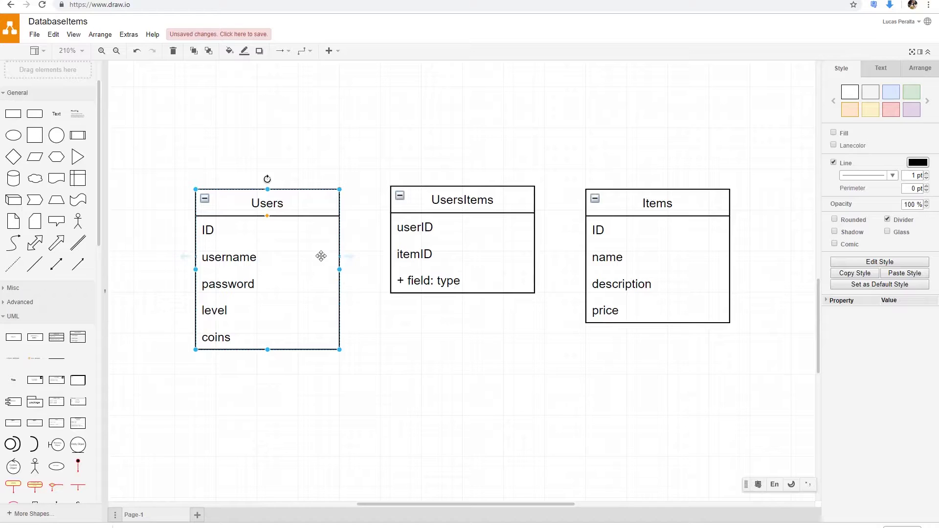
{"action": "scroll", "coordinate": [74, 244], "scroll_direction": "down", "scroll_amount": 10}
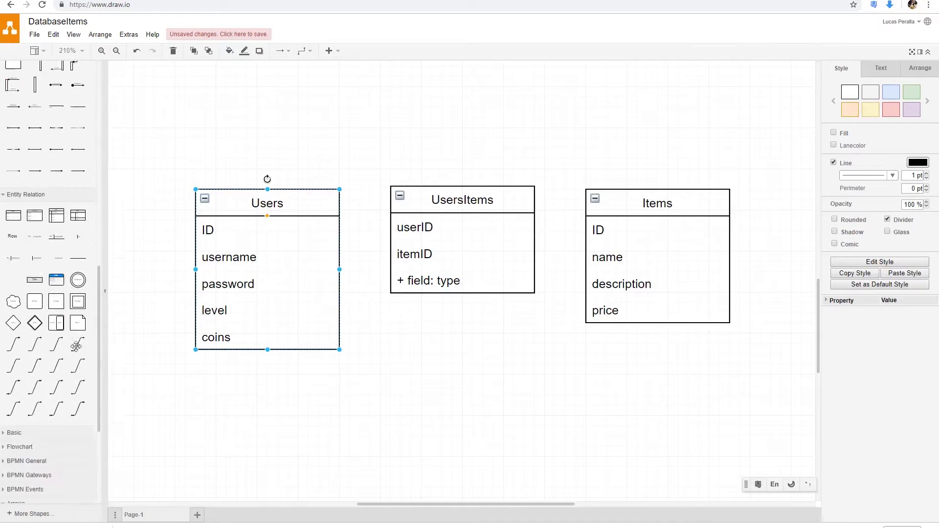
{"action": "mouse_move", "coordinate": [40, 343]}
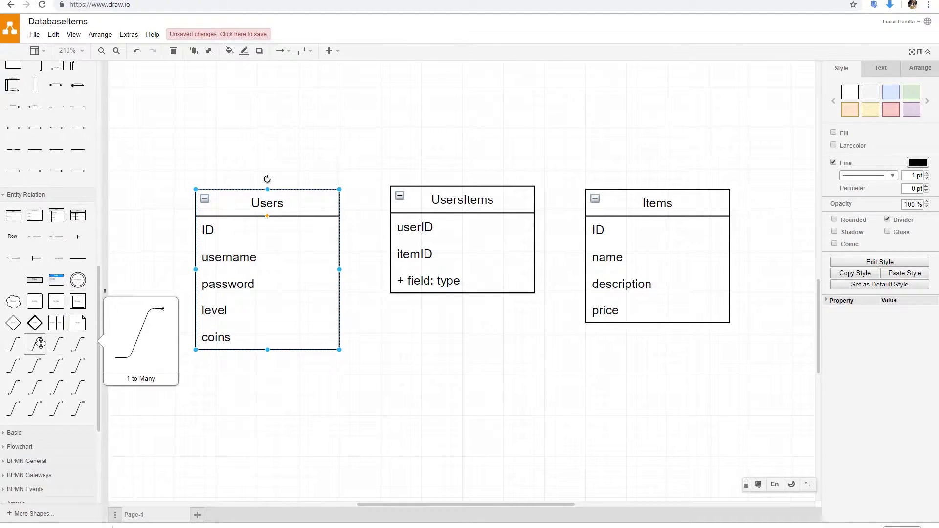
{"action": "left_click_drag", "start_coordinate": [43, 343], "coordinate": [360, 394]}
{"action": "left_click_drag", "start_coordinate": [340, 470], "coordinate": [340, 234]}
{"action": "left_click_drag", "start_coordinate": [442, 364], "coordinate": [400, 214]}
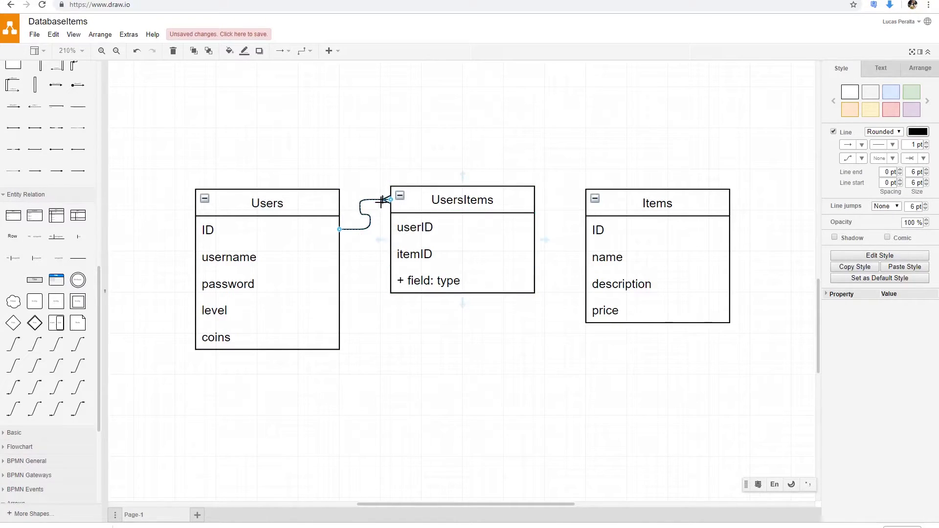
{"action": "mouse_move", "coordinate": [41, 345]}
{"action": "left_click_drag", "start_coordinate": [389, 204], "coordinate": [418, 236]}
{"action": "left_click", "coordinate": [538, 352]}
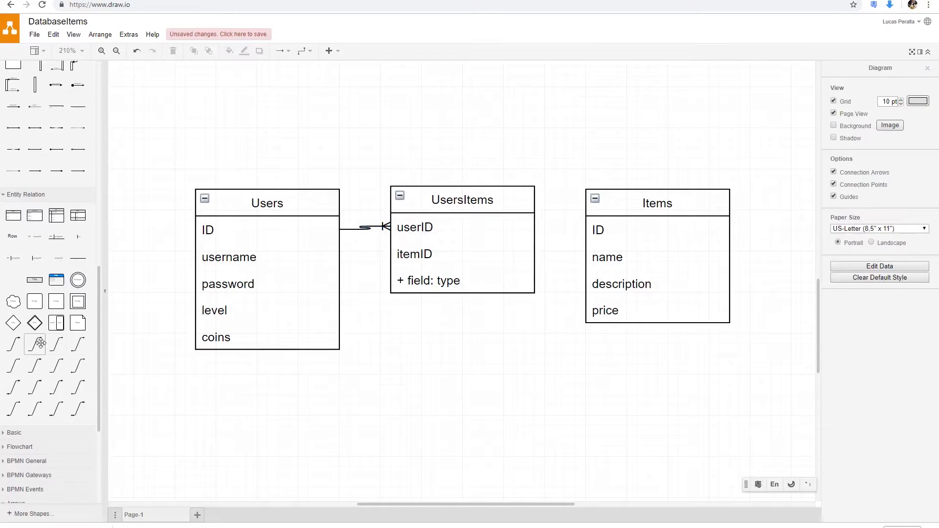
- Link the ID field of Items to itemID in UsersItems with a 1 to Many connector
{"action": "left_click_drag", "start_coordinate": [35, 344], "coordinate": [501, 373]}
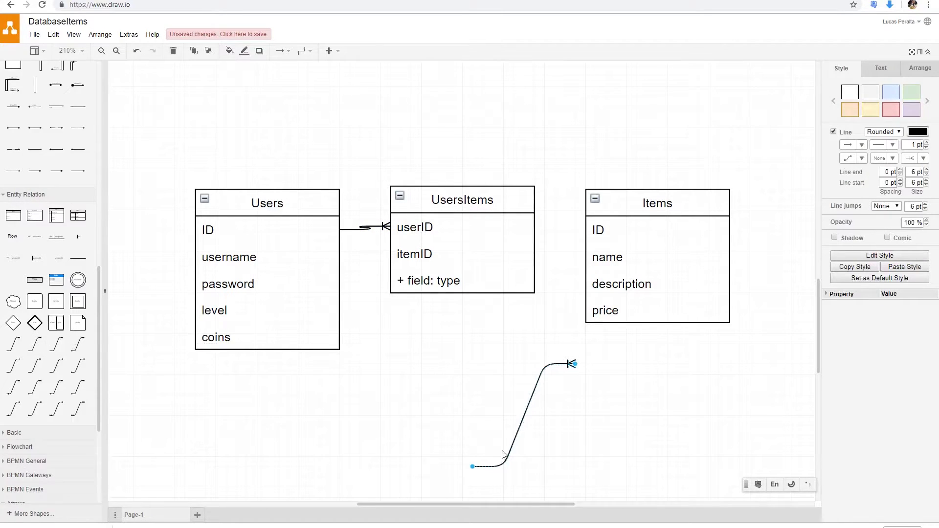
{"action": "left_click_drag", "start_coordinate": [469, 470], "coordinate": [627, 231]}
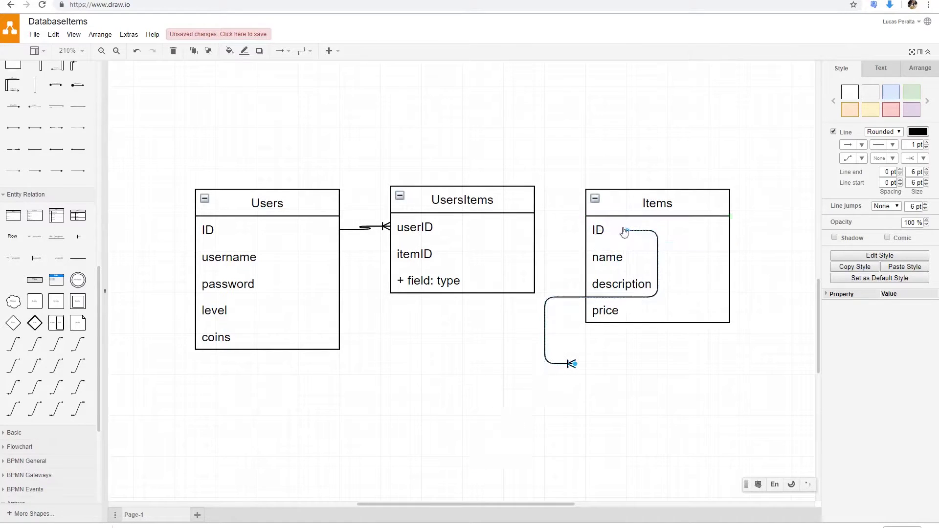
{"action": "left_click_drag", "start_coordinate": [577, 369], "coordinate": [535, 252]}
{"action": "left_click", "coordinate": [549, 252]}
{"action": "left_click", "coordinate": [551, 240]}
{"action": "left_click", "coordinate": [540, 251]}
{"action": "left_click", "coordinate": [535, 253]}
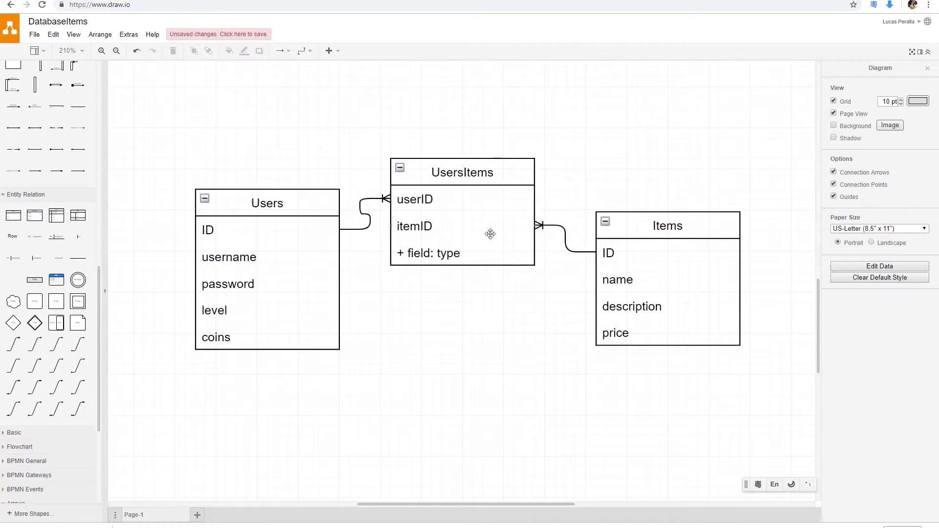
- Try labelling the third field of the UsersItems table Quantity, replacing that label with Modifiers
{"action": "left_click", "coordinate": [466, 252]}
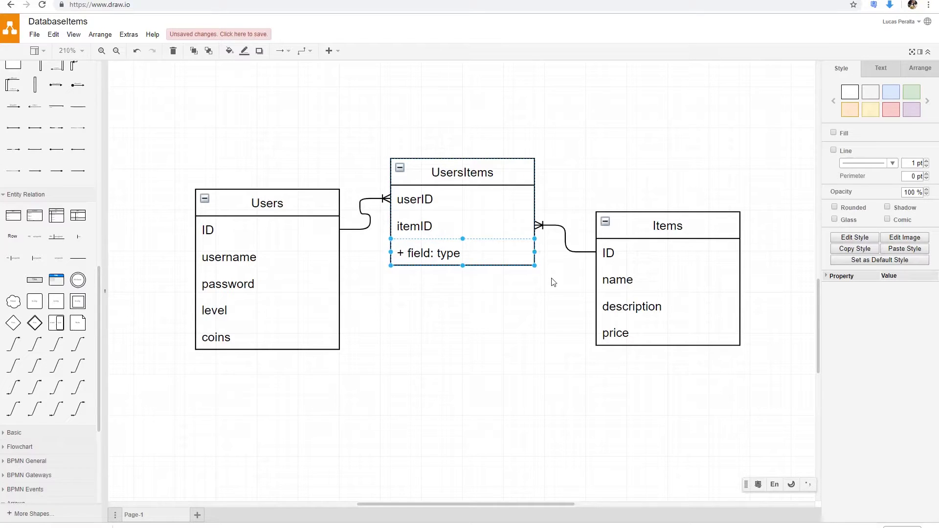
{"action": "type", "text": "Quantity"}
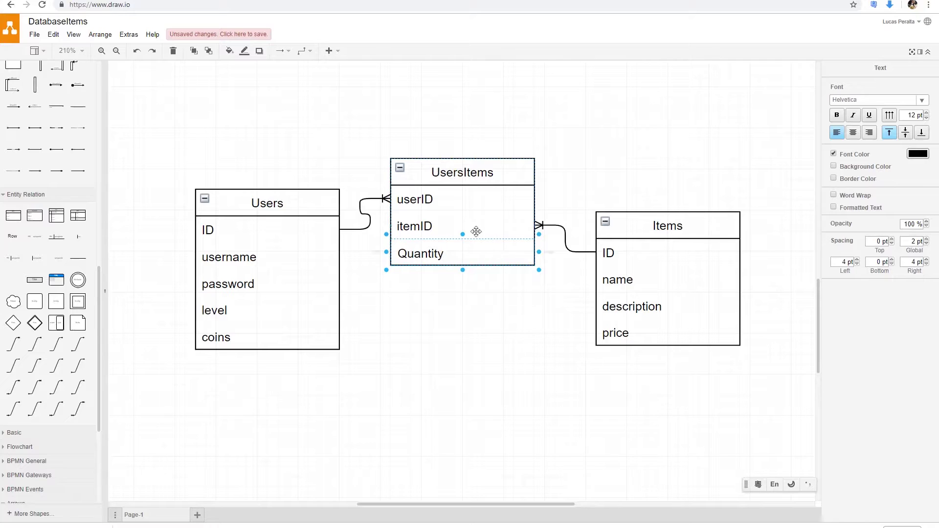
{"action": "key", "text": "BackSpace"}
{"action": "key", "text": "BackSpace"}
{"action": "key", "text": "BackSpace"}
{"action": "key", "text": "BackSpace"}
{"action": "key", "text": "BackSpace"}
{"action": "key", "text": "BackSpace"}
{"action": "key", "text": "BackSpace"}
{"action": "key", "text": "BackSpace"}
{"action": "type", "text": "Modifiers"}
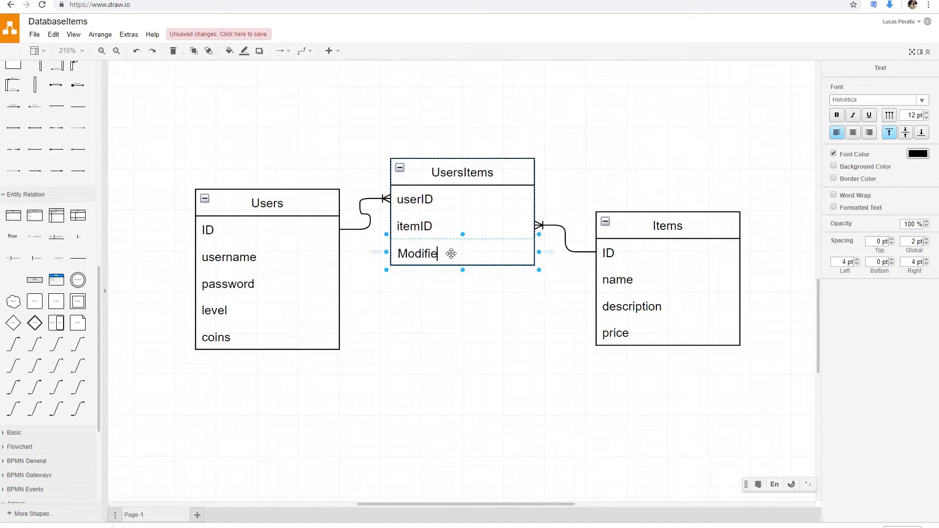
{"action": "left_click", "coordinate": [367, 247]}
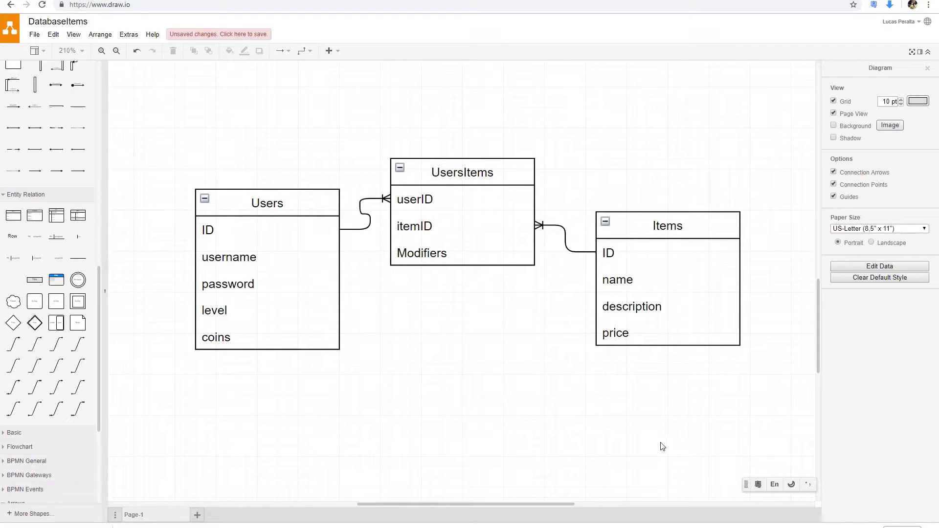
- Replace the Modifiers field of UsersItems with a duplicate of the userID field, and relabel the table's first field ID
{"action": "left_click", "coordinate": [455, 254]}
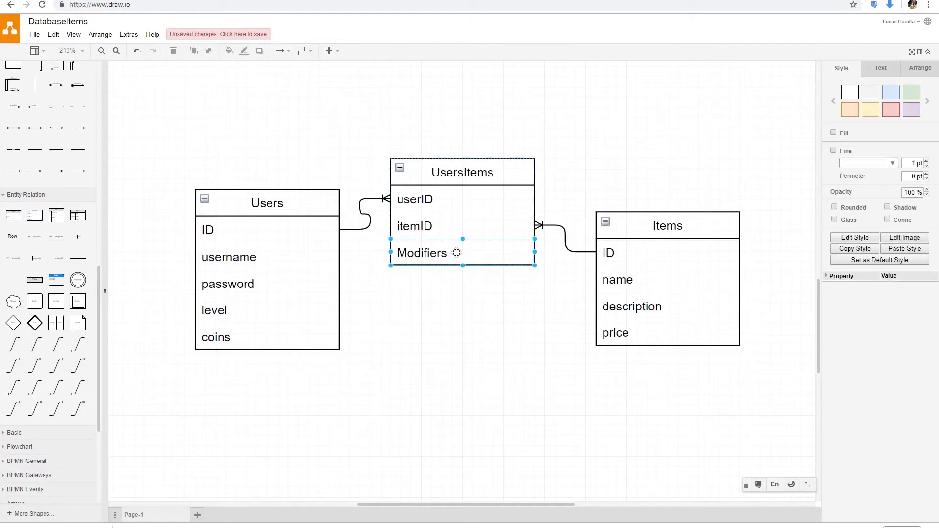
{"action": "key", "text": "Delete"}
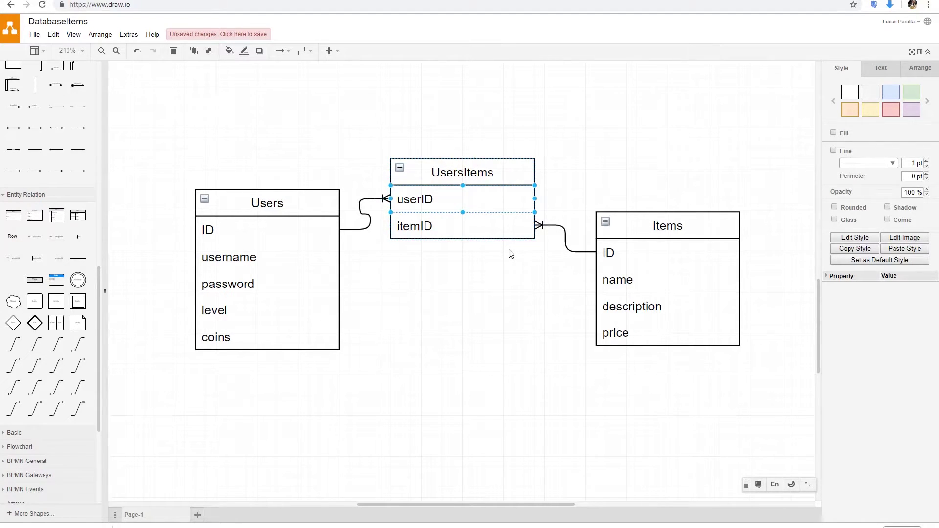
{"action": "key", "text": "ctrl+d"}
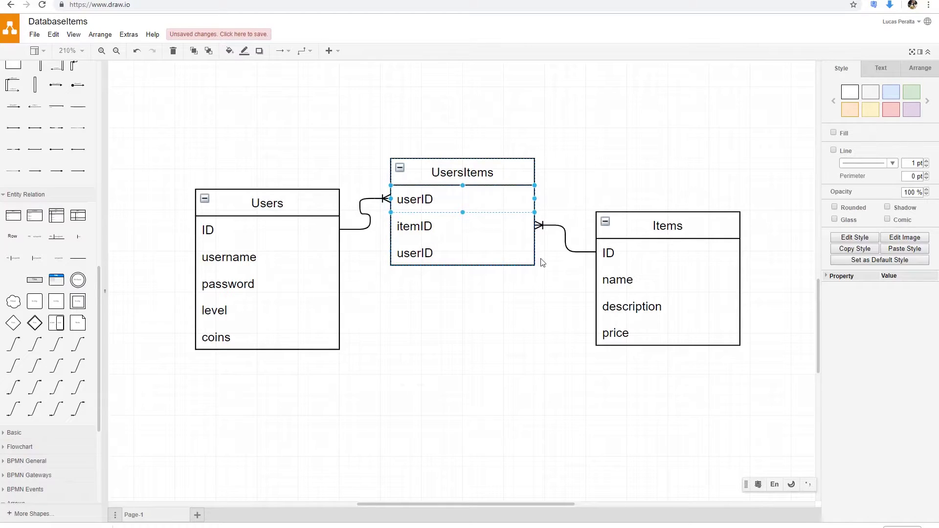
{"action": "type", "text": "ID"}
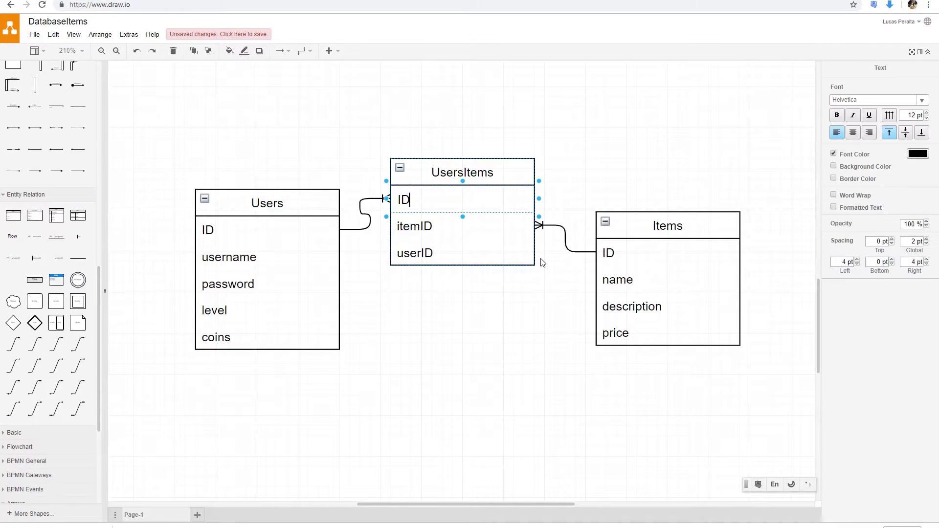
{"action": "left_click", "coordinate": [635, 192]}
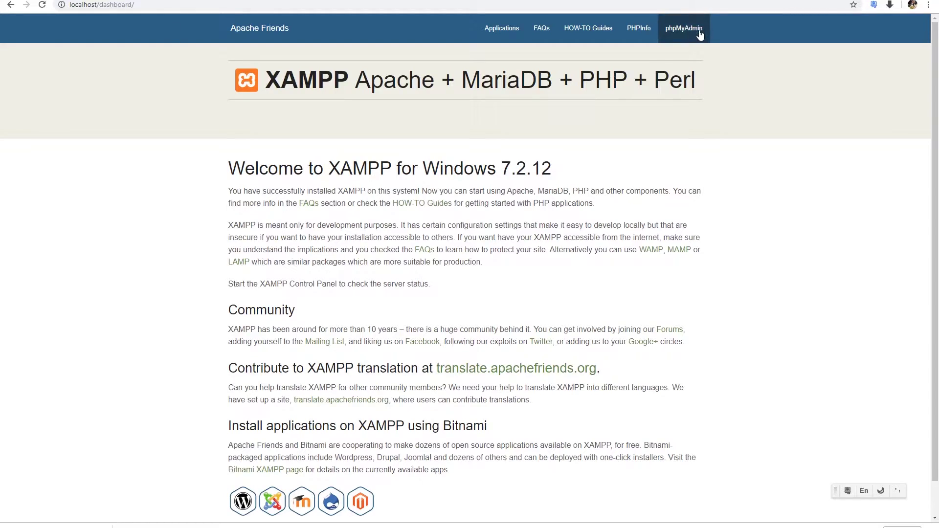
- Switch to phpMyAdmin from the XAMPP dashboard and start a new table named items in the unitybackendtutorial database
{"action": "left_click", "coordinate": [684, 28]}
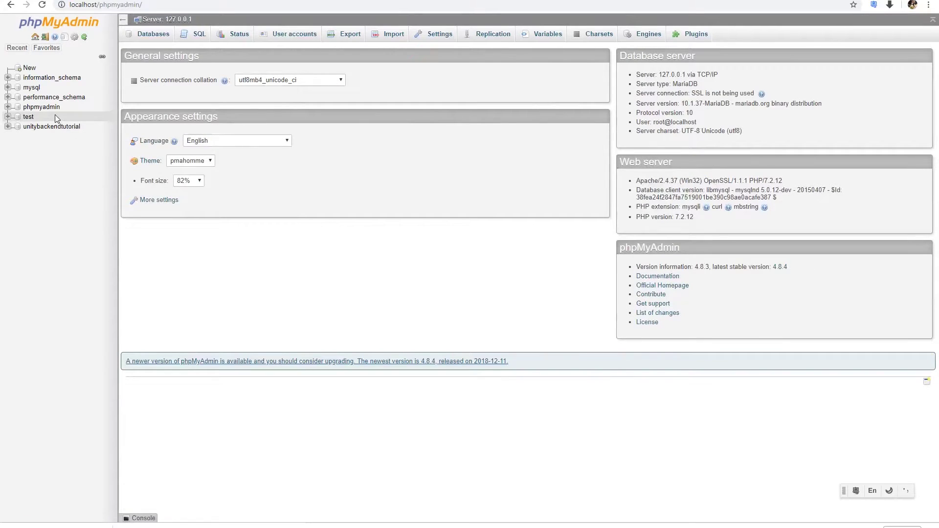
{"action": "left_click", "coordinate": [62, 127]}
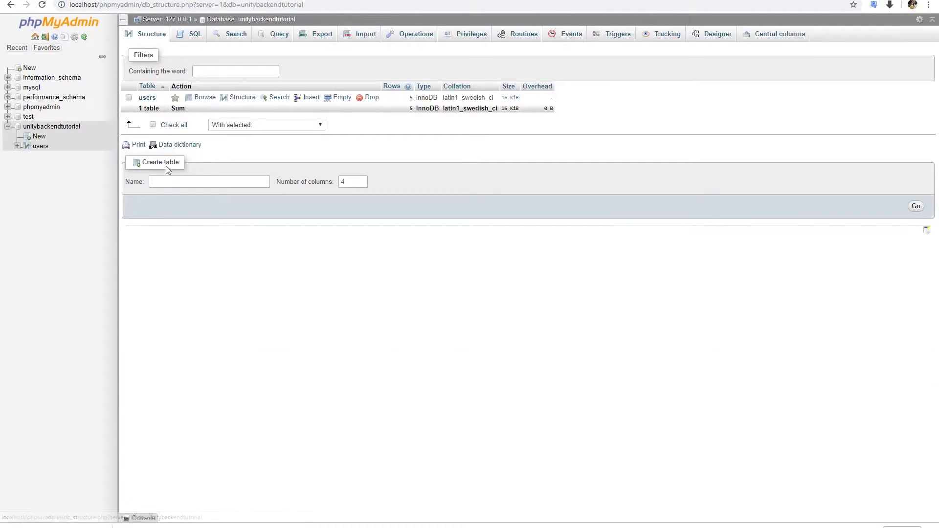
{"action": "left_click", "coordinate": [39, 137]}
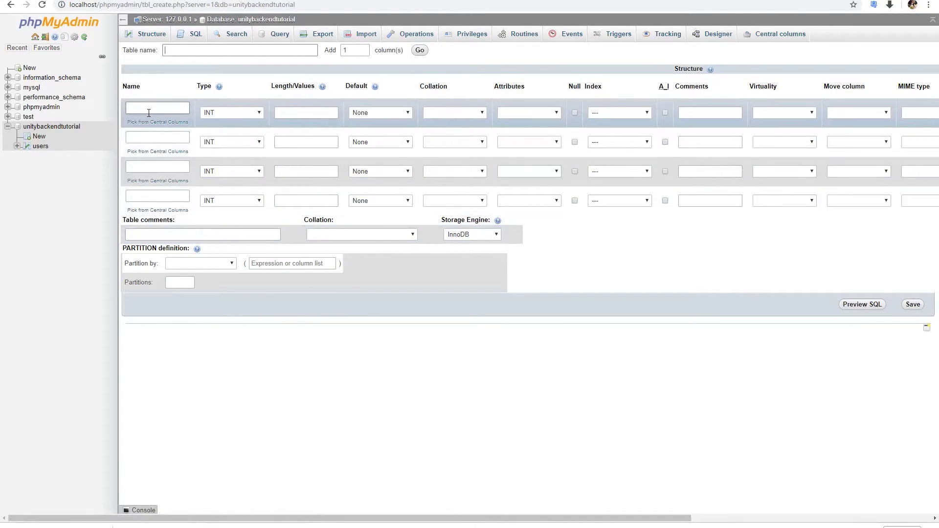
{"action": "left_click", "coordinate": [215, 51]}
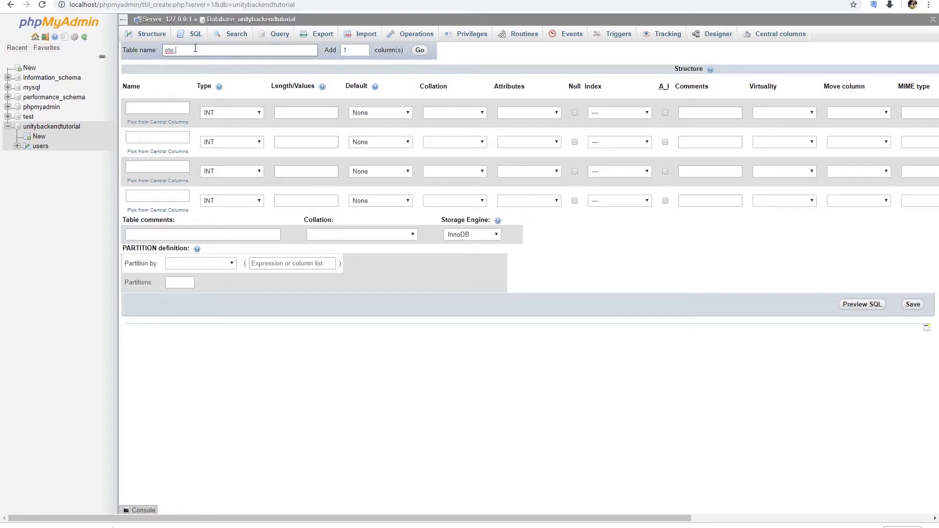
- Name the items table's columns ID, name, description and price, and add a fifth column named image
{"action": "left_click", "coordinate": [157, 107]}
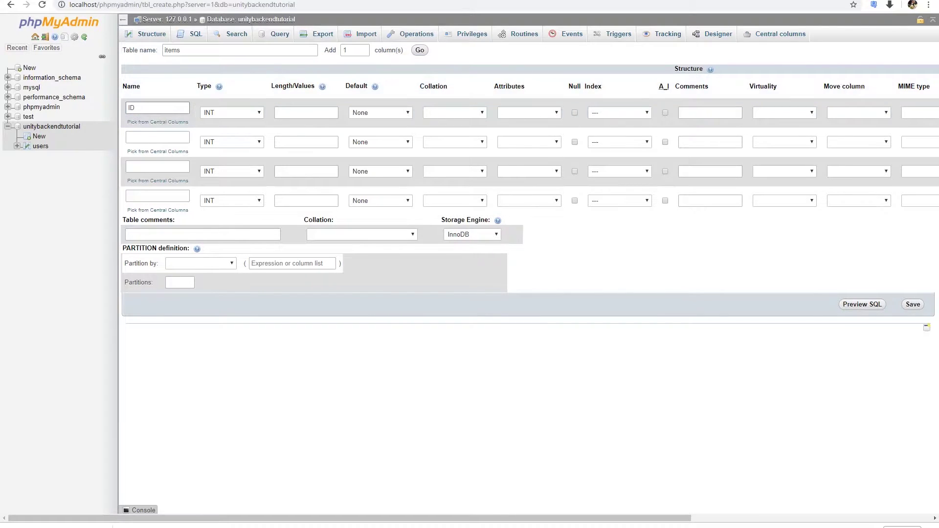
{"action": "key", "text": "ctrl+Tab"}
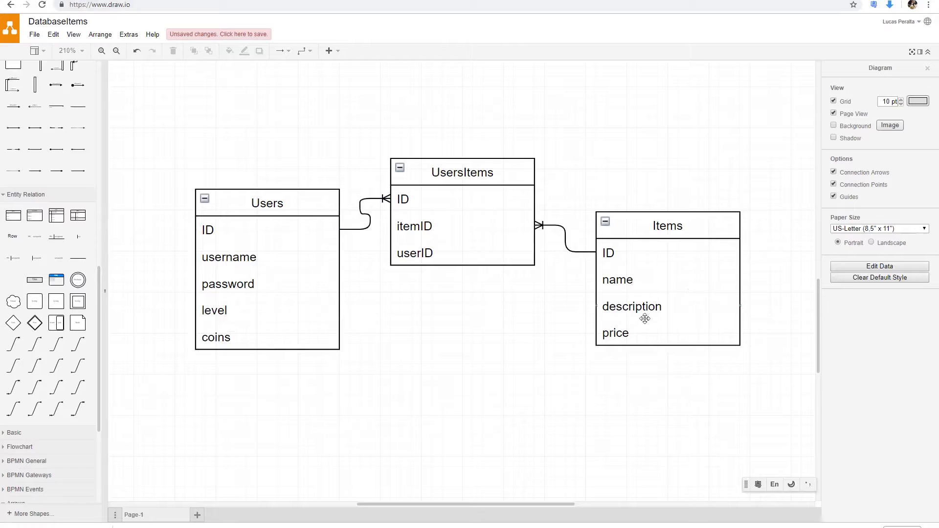
{"action": "key", "text": "ctrl+shift+Tab"}
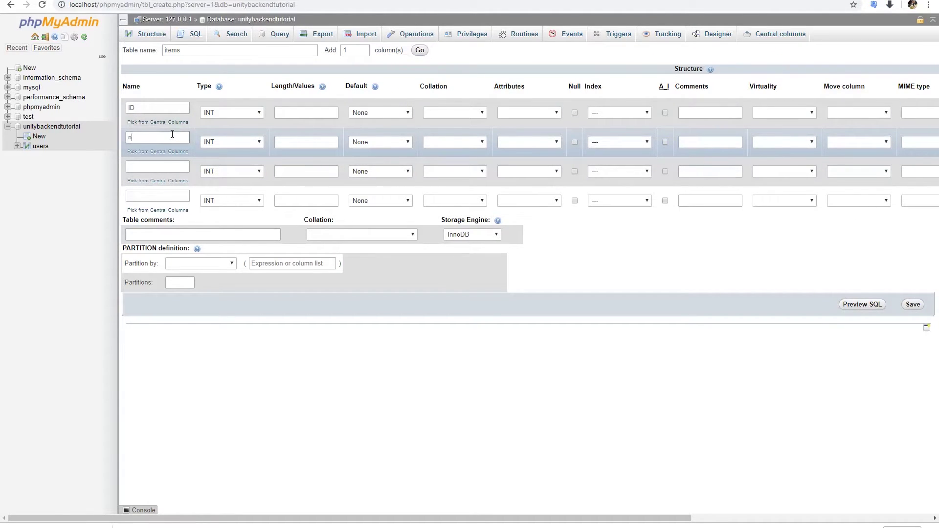
{"action": "left_click", "coordinate": [143, 166]}
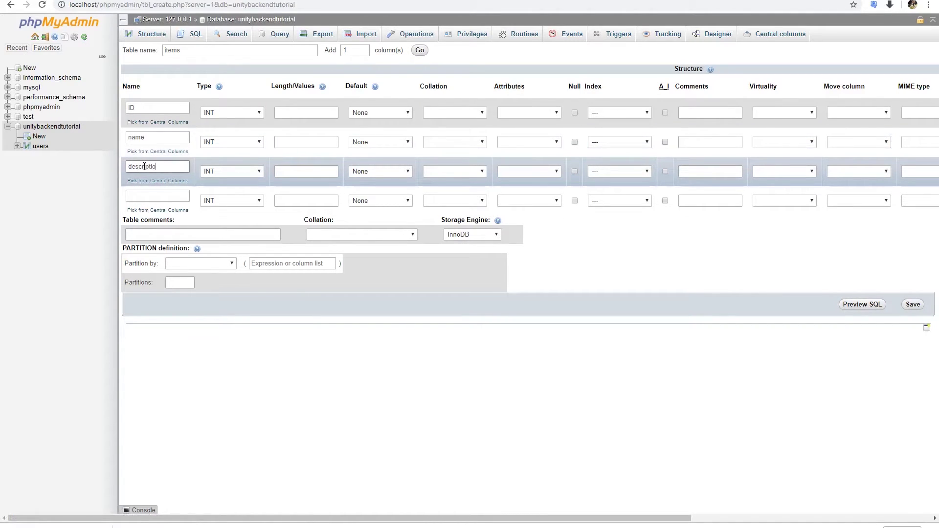
{"action": "left_click", "coordinate": [156, 193]}
{"action": "type", "text": "price"}
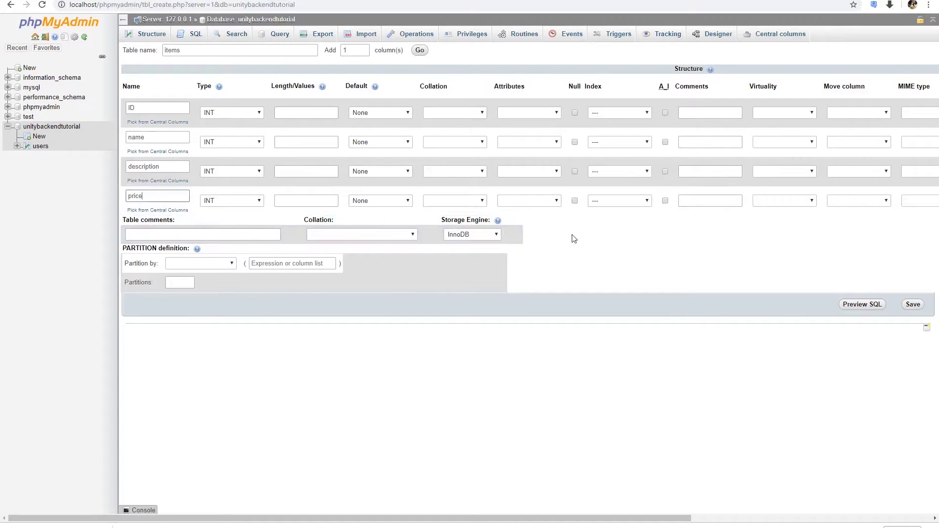
{"action": "key", "text": "Return"}
{"action": "type", "text": "image"}
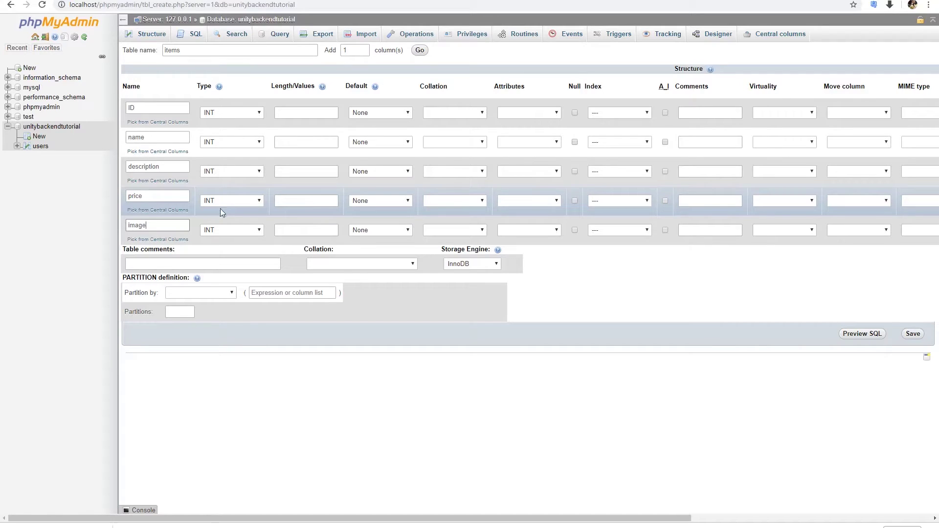
- Keep the ID column as INT and make it an auto-incrementing primary key
{"action": "left_click", "coordinate": [228, 113]}
{"action": "left_click", "coordinate": [228, 112]}
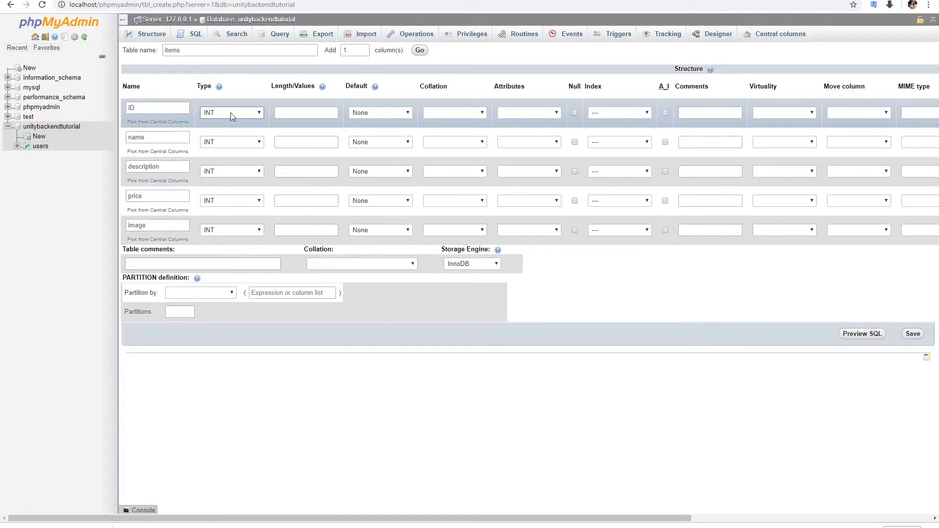
{"action": "left_click", "coordinate": [665, 113]}
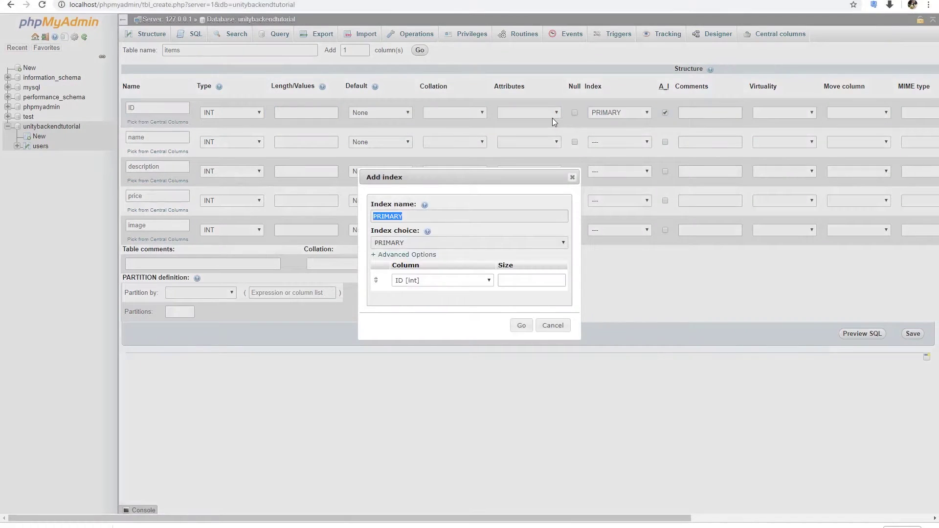
{"action": "left_click", "coordinate": [527, 323]}
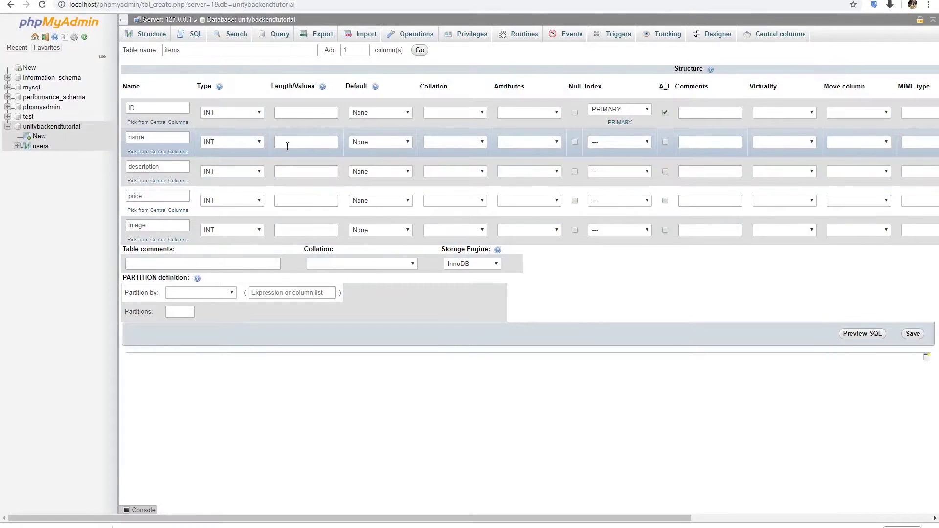
- Set the name column's type to VARCHAR with a length of 100
{"action": "left_click", "coordinate": [225, 142]}
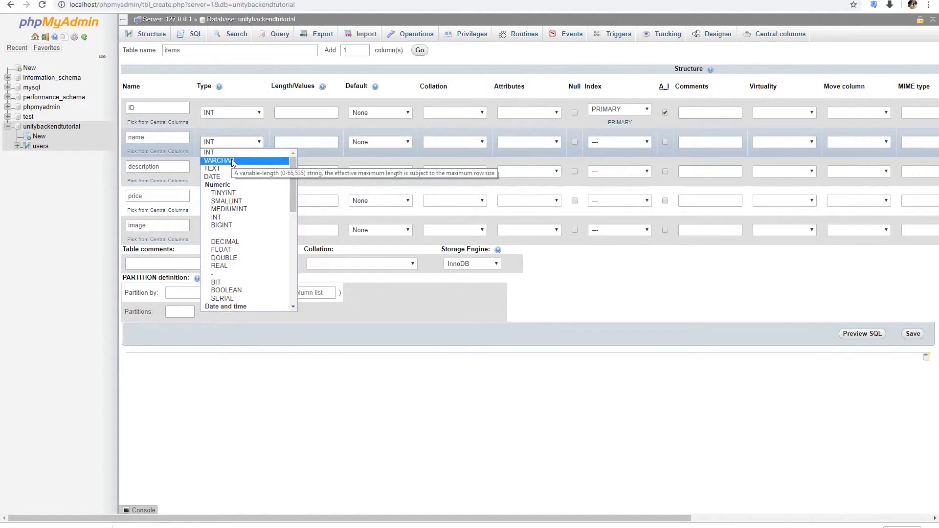
{"action": "left_click", "coordinate": [231, 160]}
{"action": "left_click", "coordinate": [302, 141]}
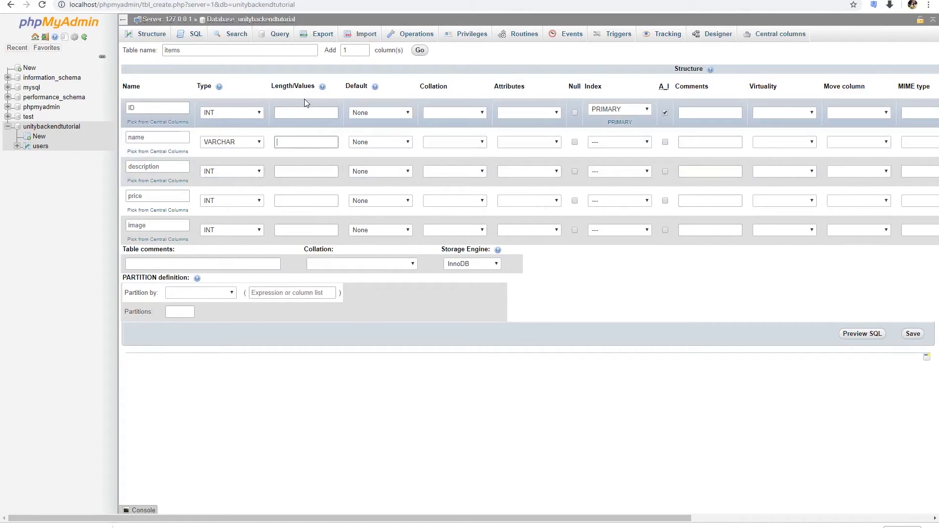
{"action": "type", "text": "100"}
- Set the description column's type to TEXT, leaving its length empty
{"action": "left_click", "coordinate": [244, 171]}
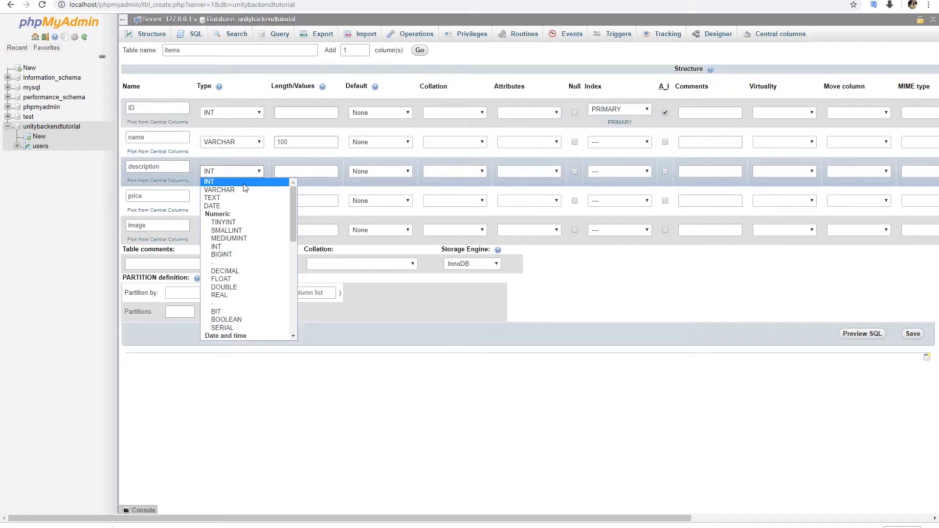
{"action": "left_click", "coordinate": [244, 190]}
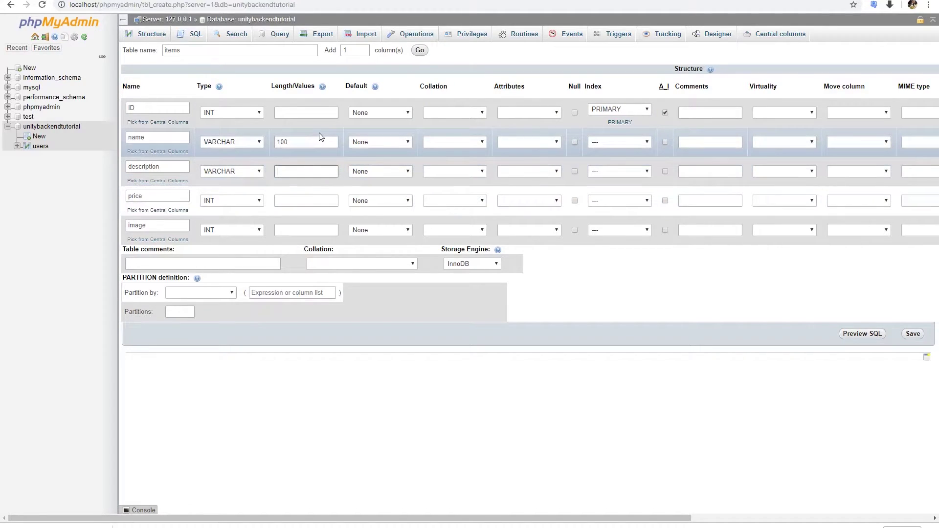
{"action": "left_click", "coordinate": [253, 172]}
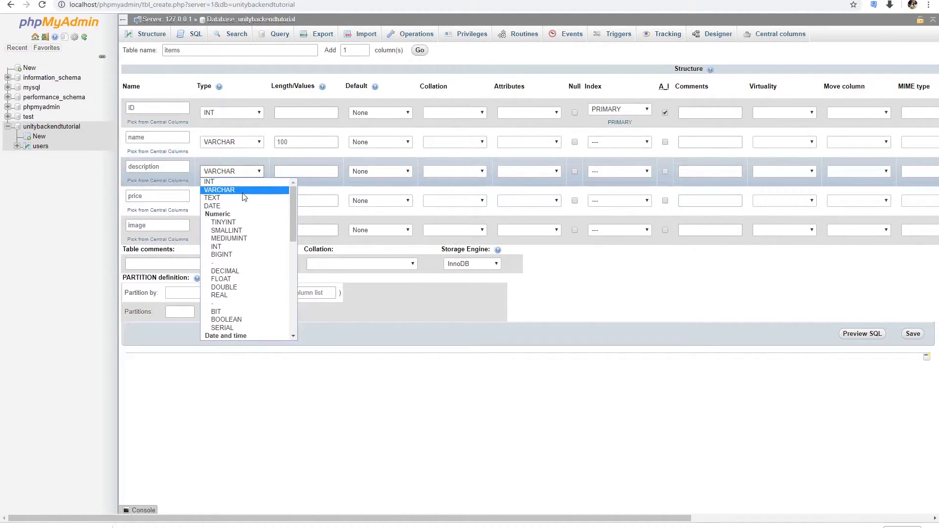
{"action": "left_click", "coordinate": [245, 197]}
{"action": "left_click", "coordinate": [309, 169]}
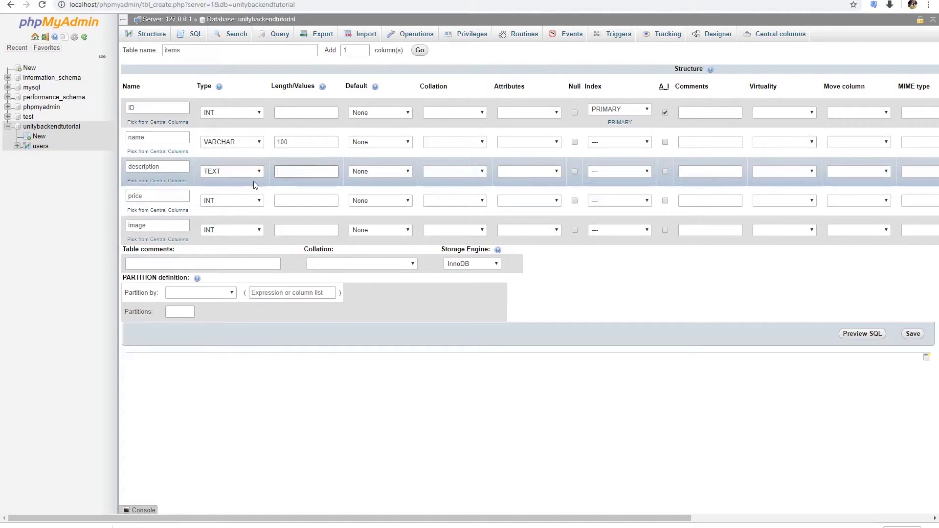
- Give the price column a length of 100 and the image column the TEXT type, and save the items table
{"action": "left_click", "coordinate": [301, 198]}
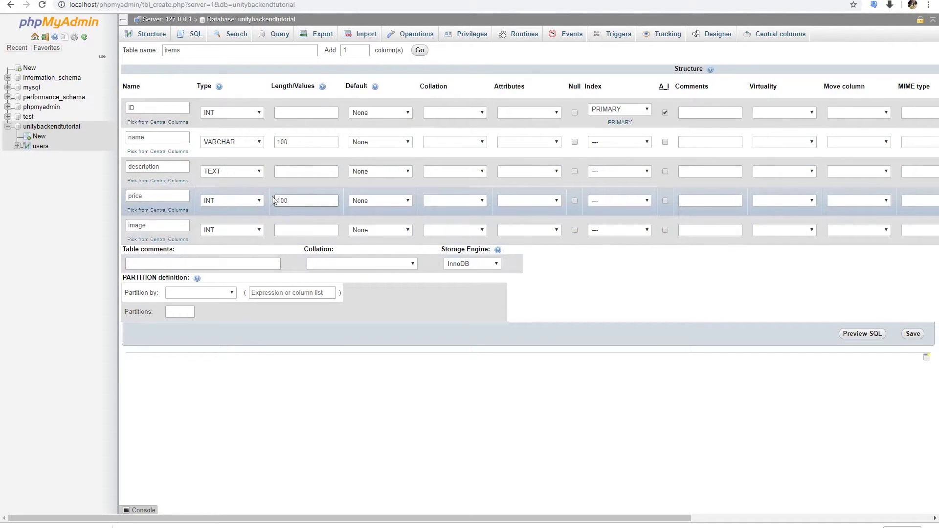
{"action": "left_click", "coordinate": [230, 230]}
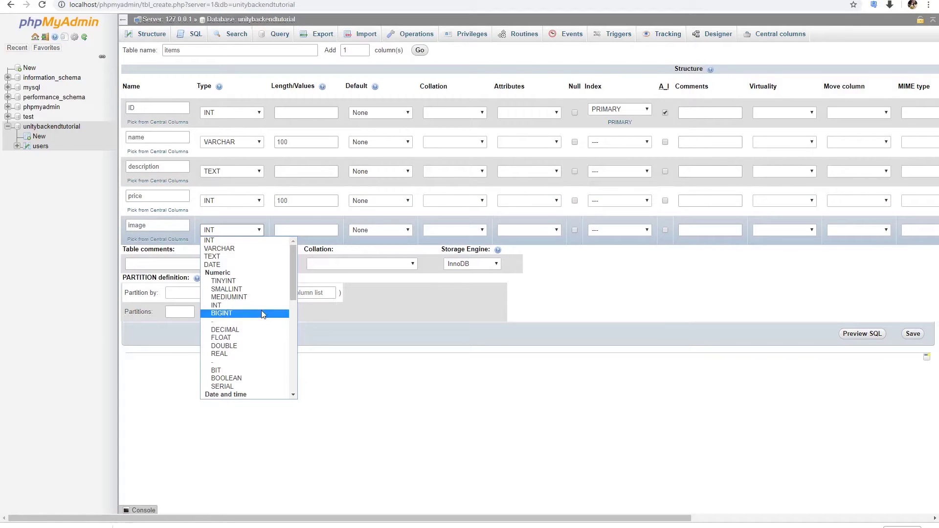
{"action": "left_click", "coordinate": [251, 256]}
{"action": "left_click", "coordinate": [289, 229]}
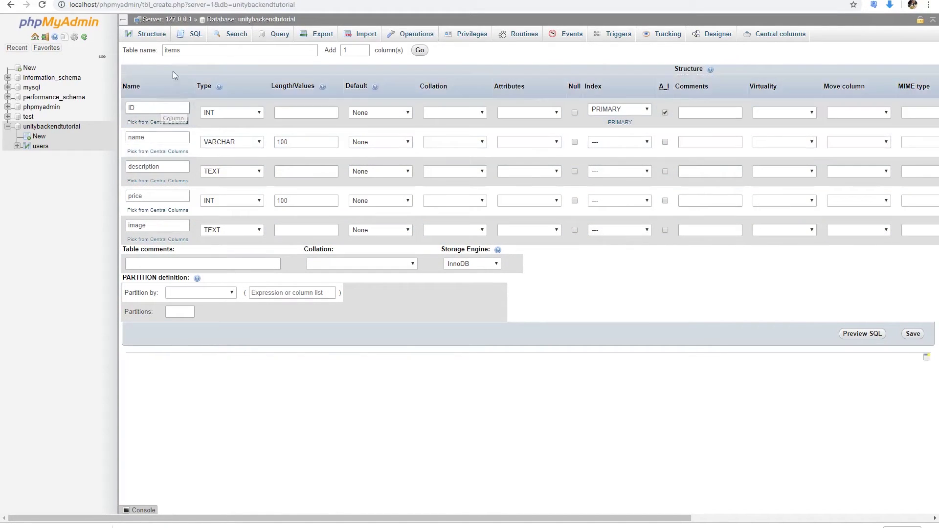
{"action": "left_click", "coordinate": [912, 333]}
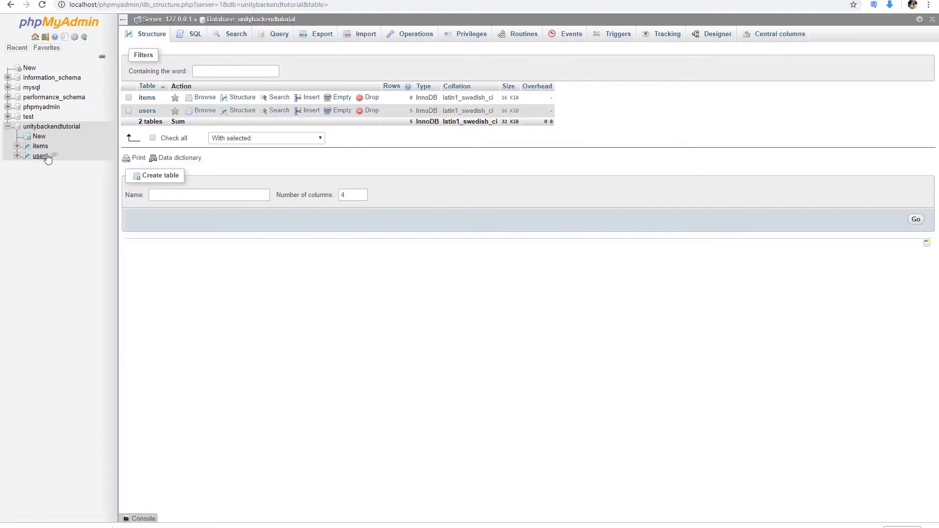
- Open the SQL query editor for the items table and load the INSERT query template
{"action": "left_click", "coordinate": [42, 148]}
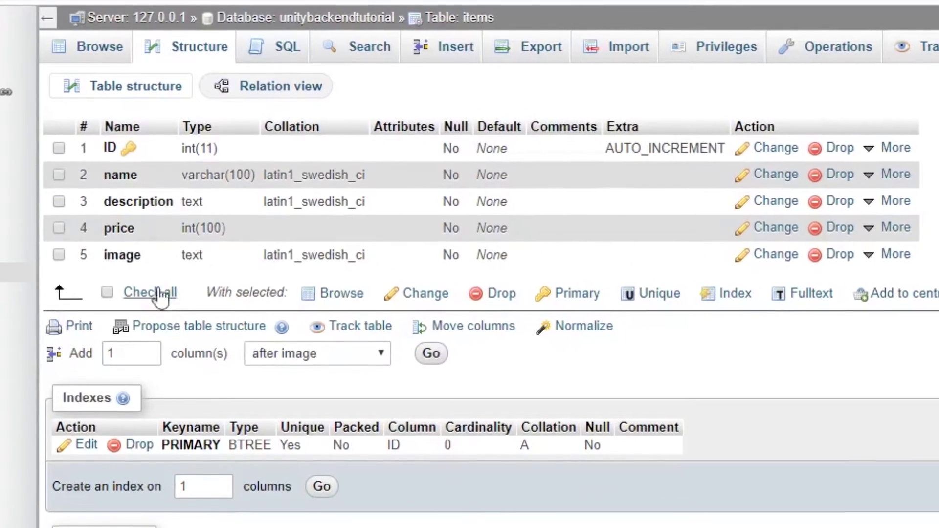
{"action": "left_click", "coordinate": [281, 46]}
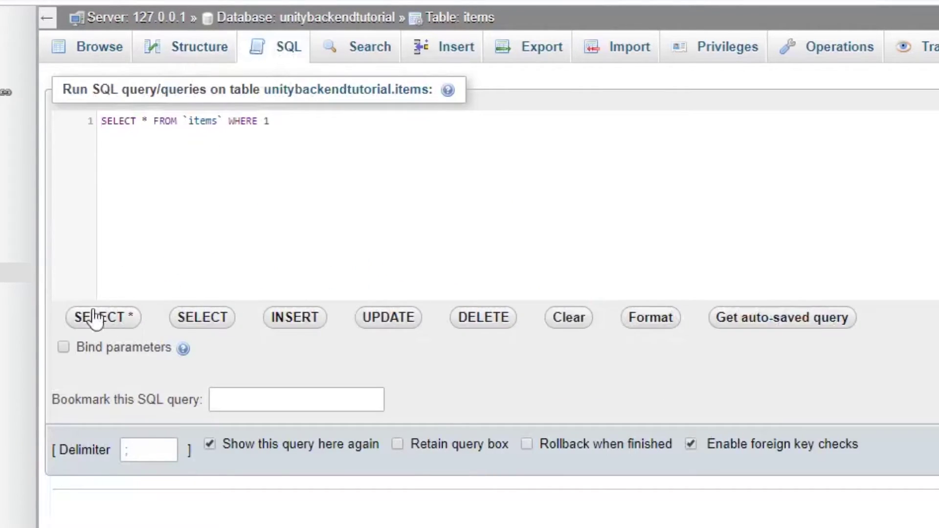
{"action": "left_click", "coordinate": [279, 318]}
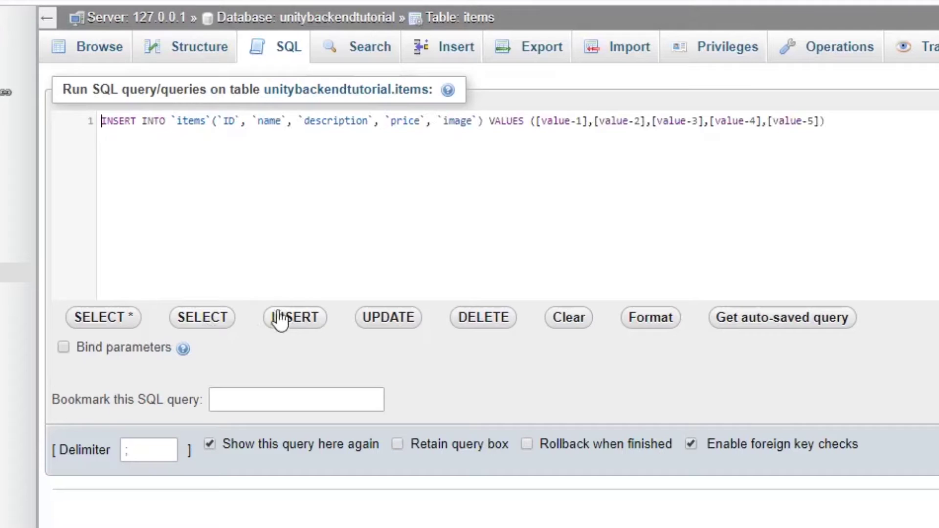
- Remove the ID and image columns from the INSERT query's column list, leaving name, description and price
{"action": "left_click", "coordinate": [237, 121]}
{"action": "key", "text": "Delete"}
{"action": "key", "text": "BackSpace"}
{"action": "key", "text": "BackSpace"}
{"action": "key", "text": "BackSpace"}
{"action": "key", "text": "BackSpace"}
{"action": "key", "text": "BackSpace"}
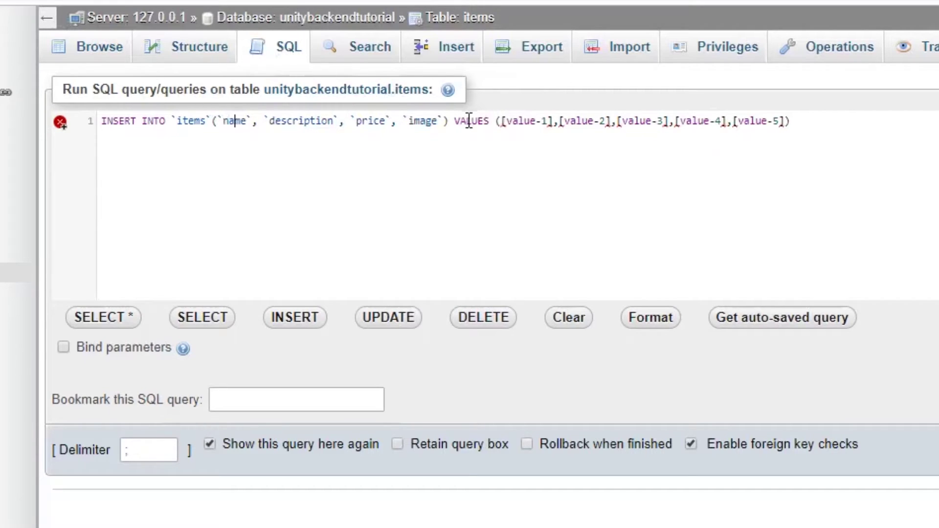
{"action": "left_click", "coordinate": [444, 121]}
{"action": "key", "text": "BackSpace"}
{"action": "key", "text": "BackSpace"}
{"action": "key", "text": "BackSpace"}
{"action": "key", "text": "BackSpace"}
{"action": "key", "text": "BackSpace"}
{"action": "key", "text": "BackSpace"}
{"action": "key", "text": "BackSpace"}
{"action": "key", "text": "BackSpace"}
{"action": "key", "text": "BackSpace"}
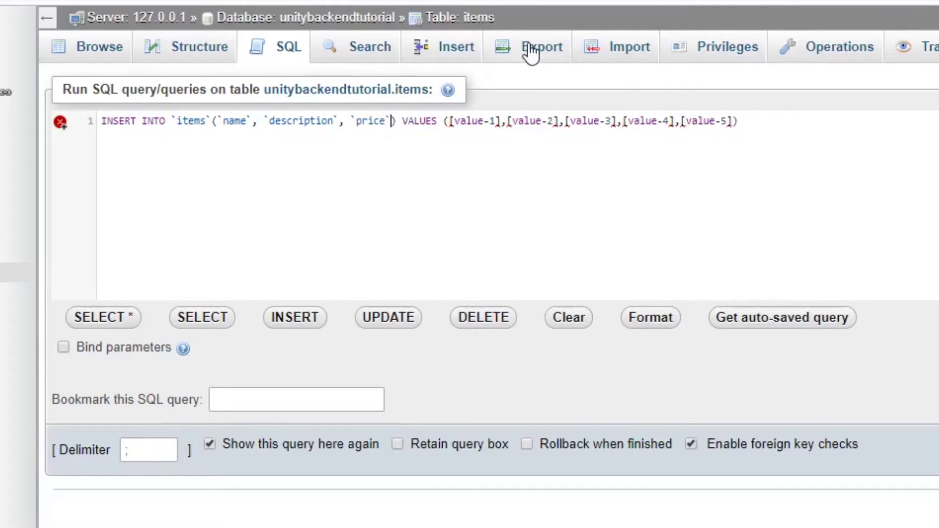
- Replace the placeholders with "sword", "a simple sword for killing monsters" and 200, run the query and browse the items table
{"action": "left_click_drag", "start_coordinate": [732, 121], "coordinate": [449, 121]}
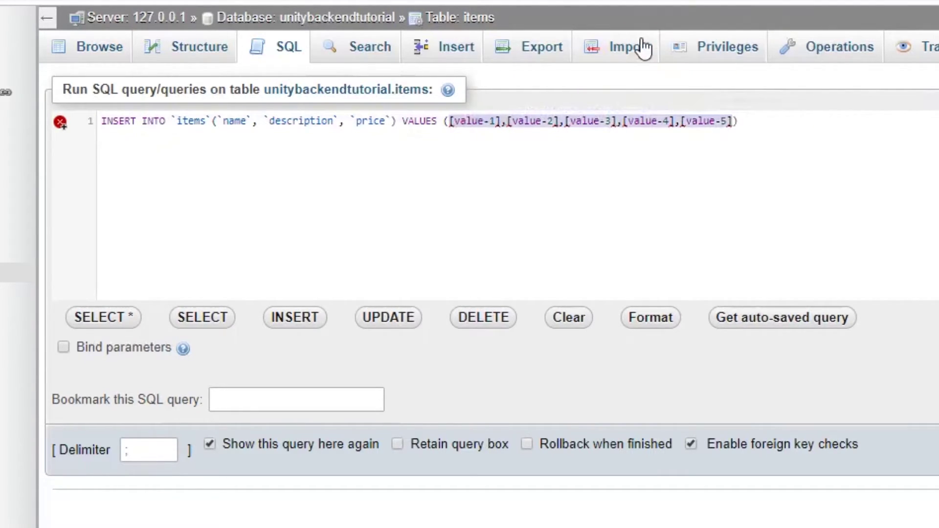
{"action": "type", "text": "\""}
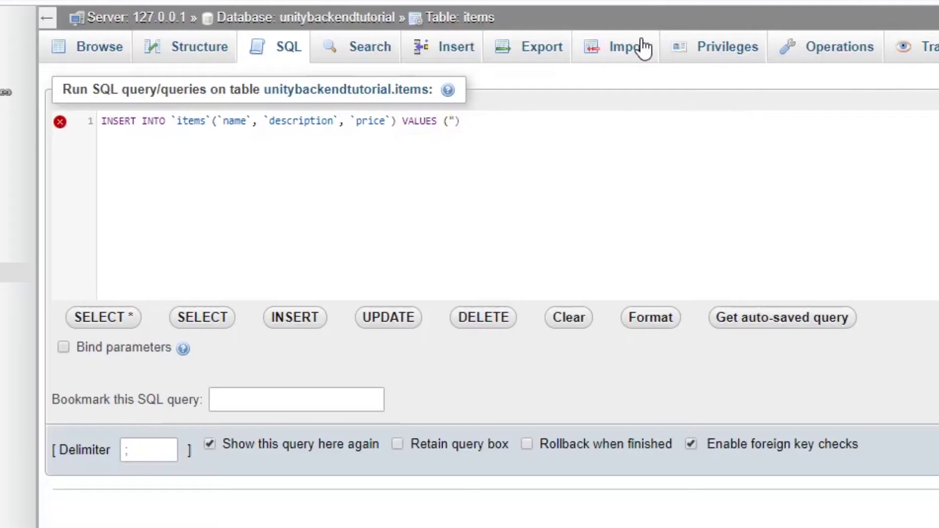
{"action": "type", "text": "sword\","}
{"action": "type", "text": " \"a si"}
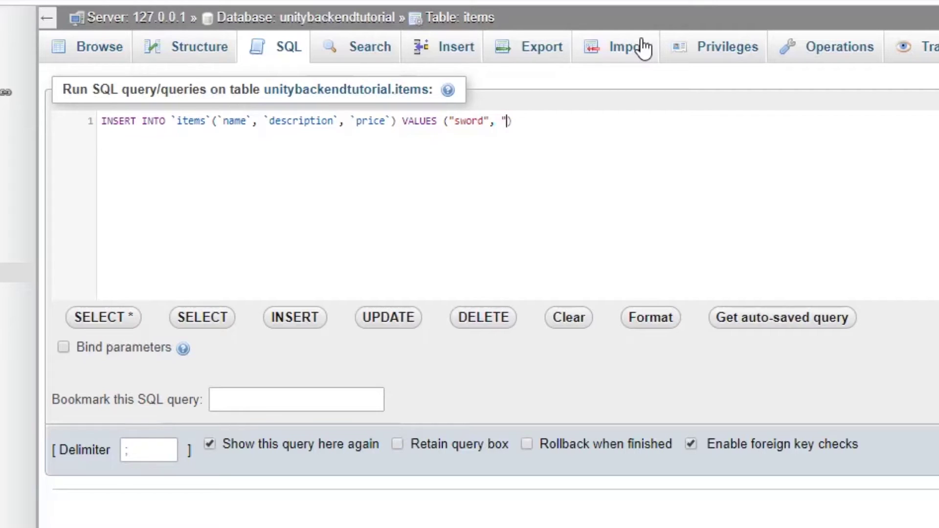
{"action": "type", "text": "mple sword fo"}
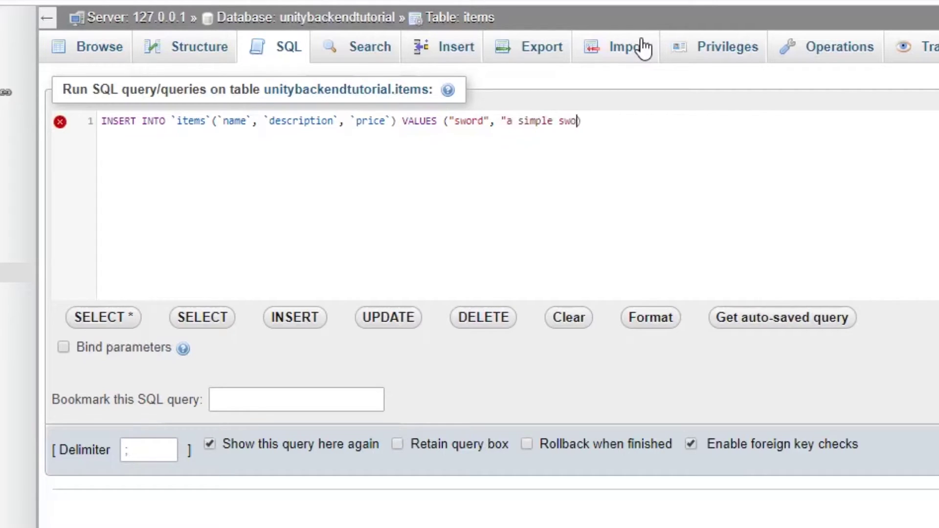
{"action": "type", "text": "r killing monsters\""}
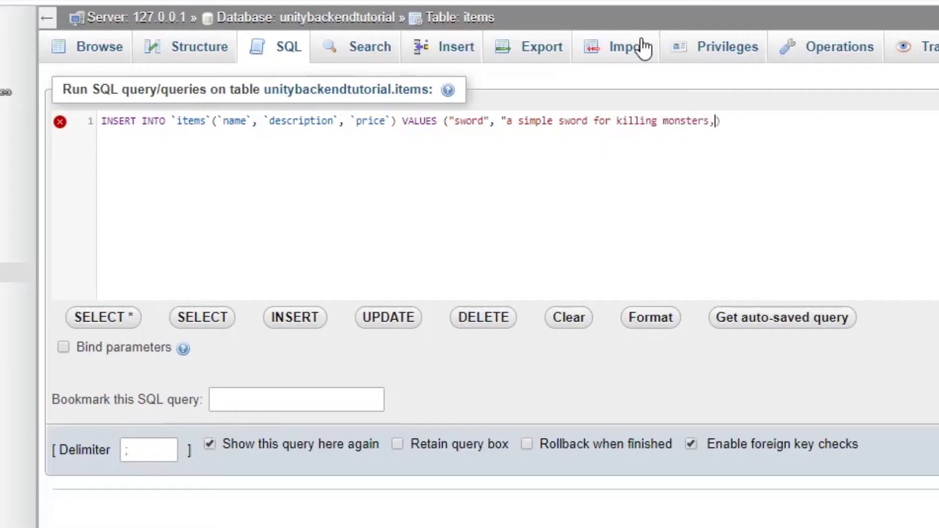
{"action": "type", "text": ", 200"}
{"action": "key", "text": "ctrl+Return"}
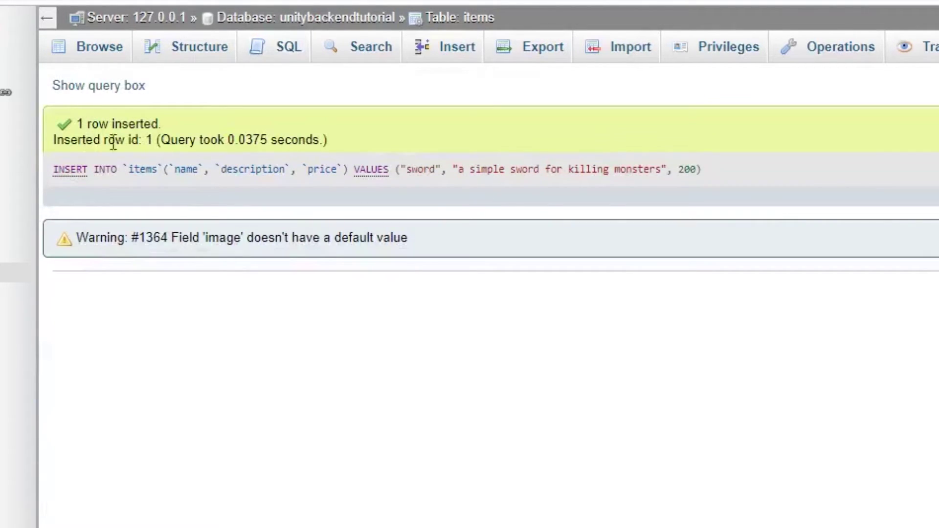
{"action": "left_click", "coordinate": [11, 213]}
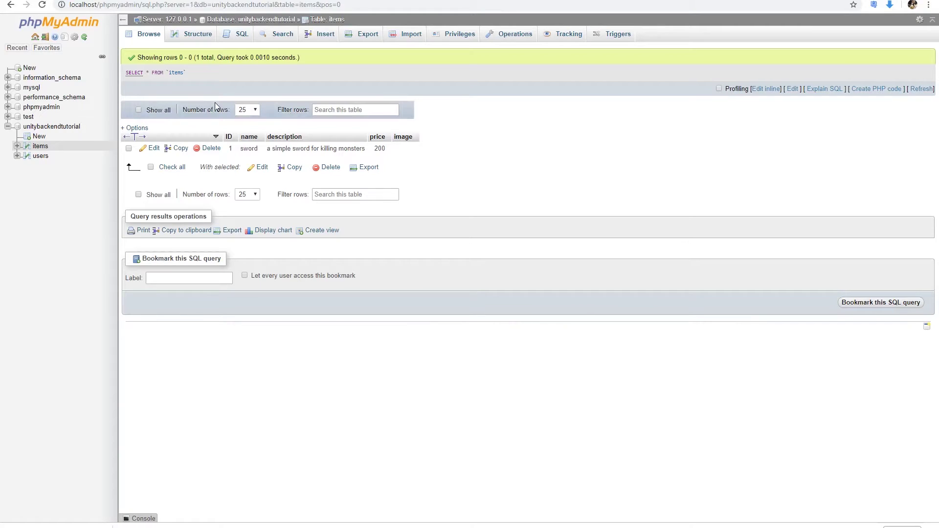
- Start a new table in the unitybackendtutorial database and name it usersitems, checking the name against the diagram
{"action": "left_click", "coordinate": [47, 137]}
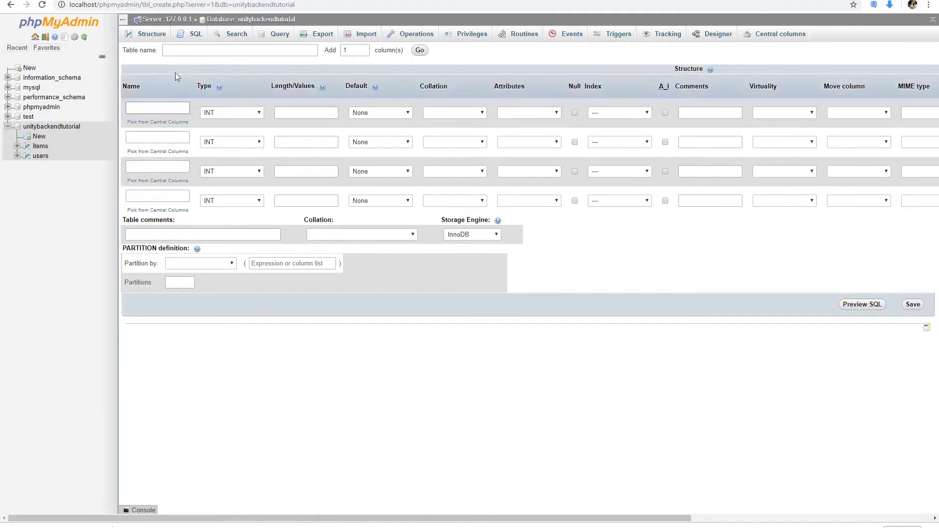
{"action": "left_click", "coordinate": [281, 46]}
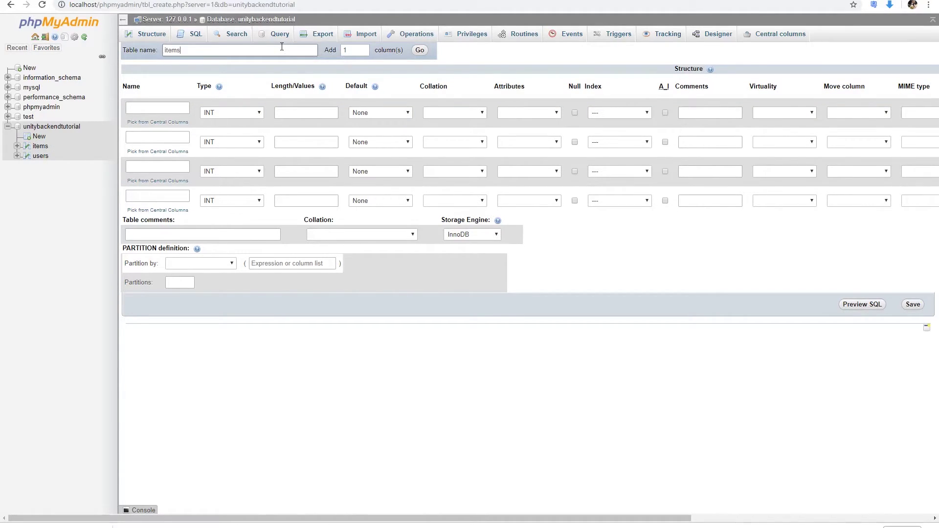
{"action": "key", "text": "ctrl+a"}
{"action": "key", "text": "BackSpace"}
{"action": "left_click", "coordinate": [95, 2]}
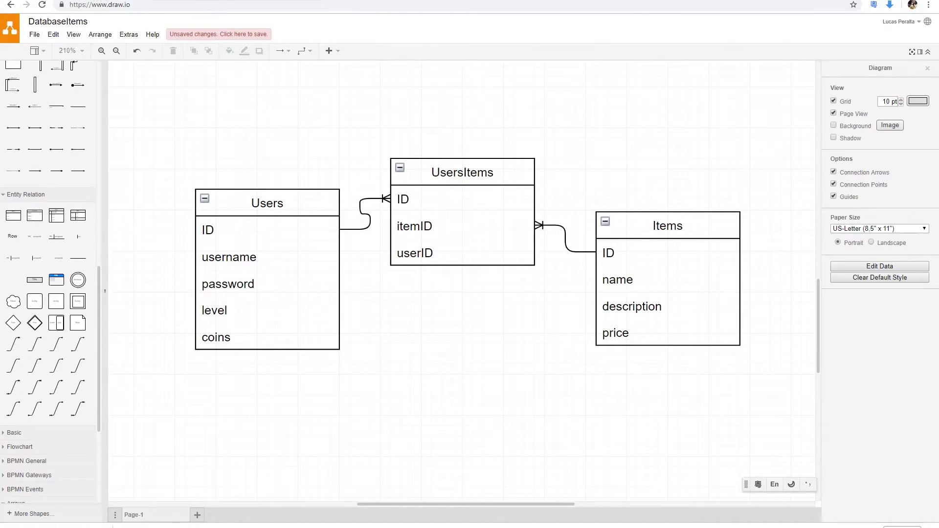
{"action": "key", "text": "ctrl+Tab"}
{"action": "left_click", "coordinate": [194, 51]}
{"action": "type", "text": "usersitems"}
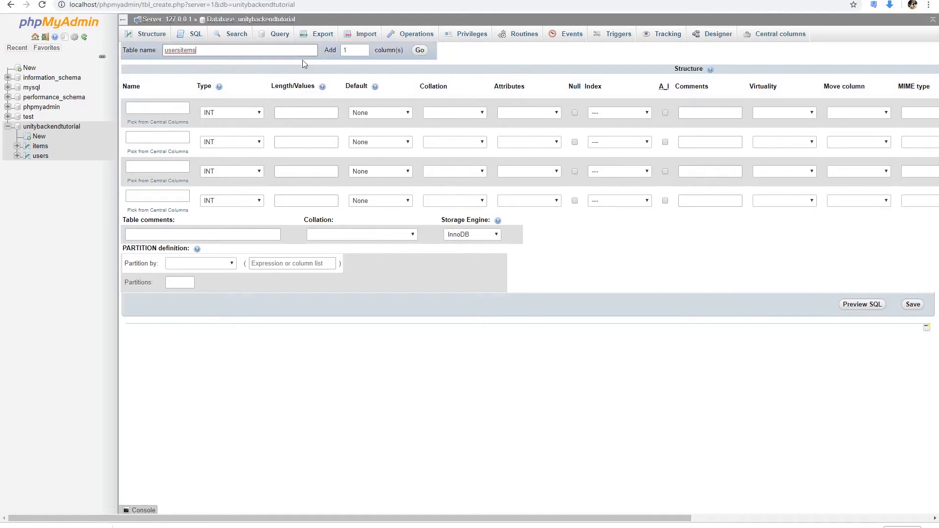
- Name the first three columns of the usersitems table ID, userID and itemID
{"action": "left_click", "coordinate": [160, 108]}
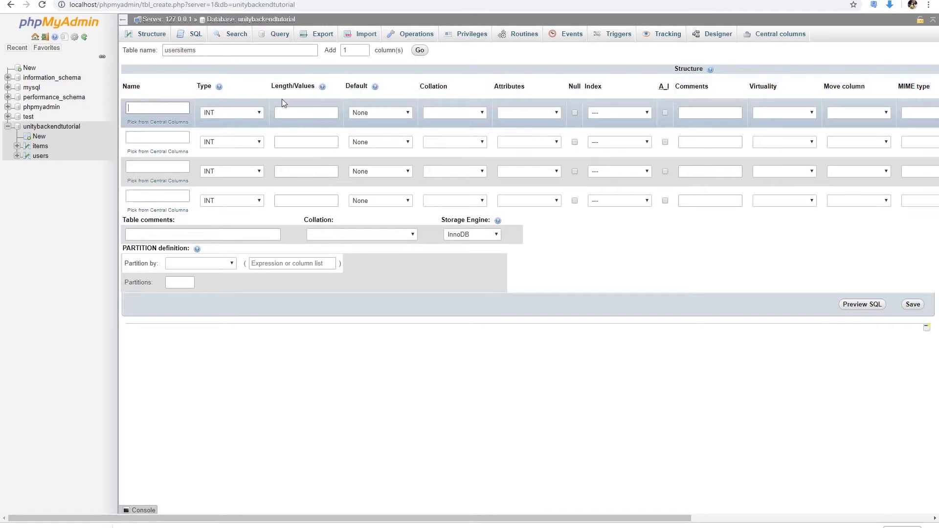
{"action": "key", "text": "Down"}
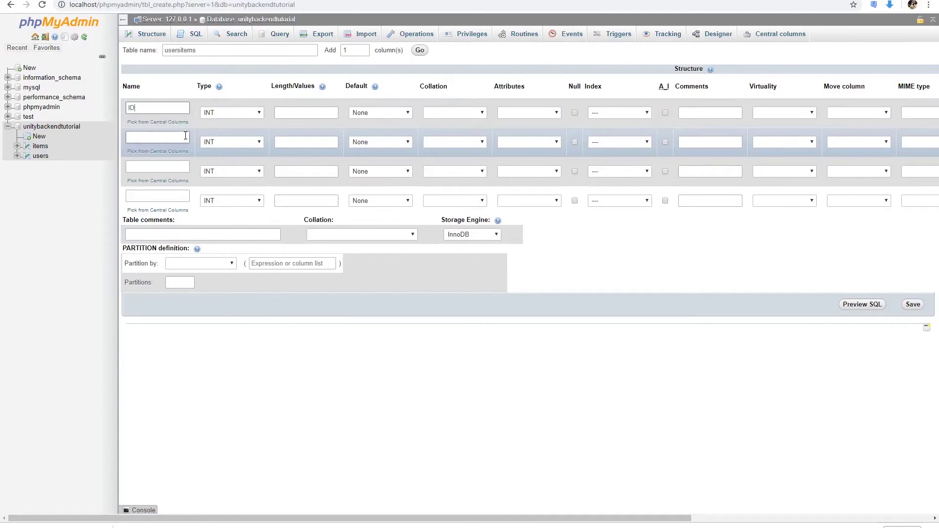
{"action": "type", "text": "userID"}
{"action": "left_click", "coordinate": [160, 165]}
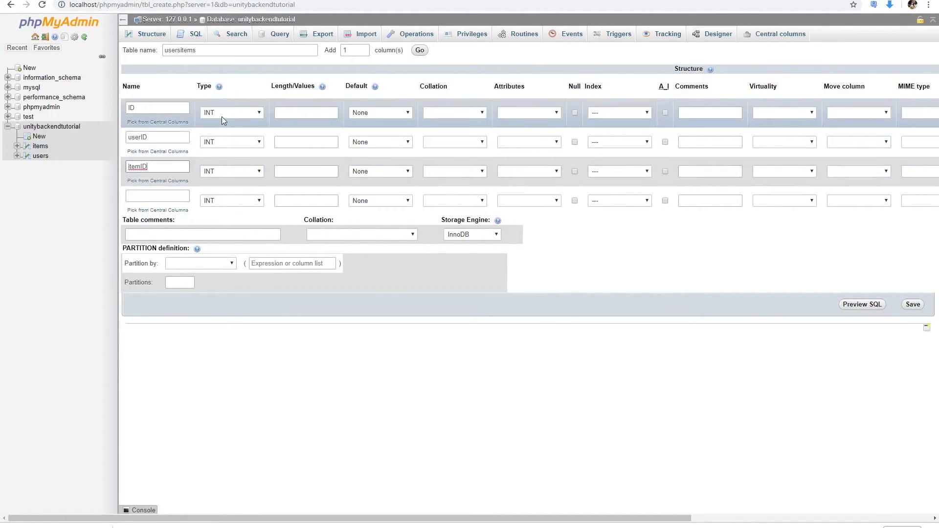
- Make the ID column an auto-incrementing primary key and save the usersitems table
{"action": "left_click", "coordinate": [664, 112]}
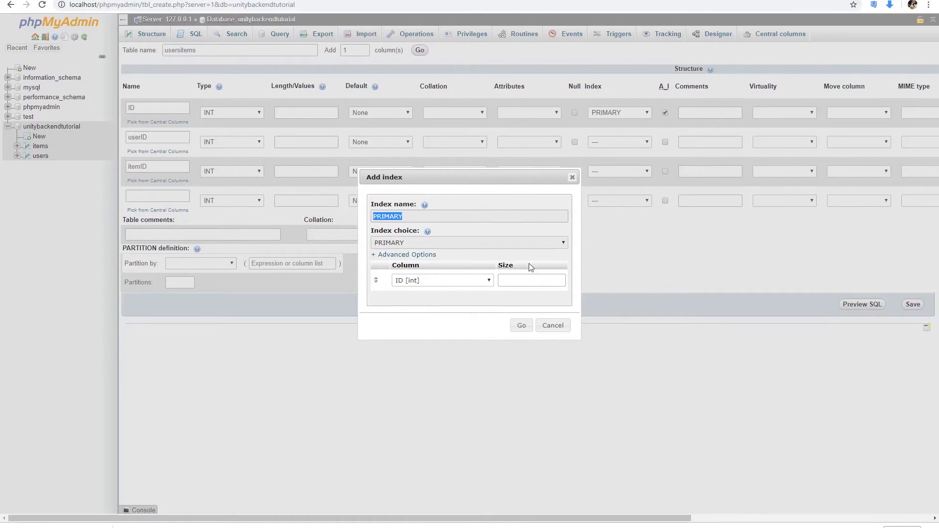
{"action": "left_click", "coordinate": [521, 325]}
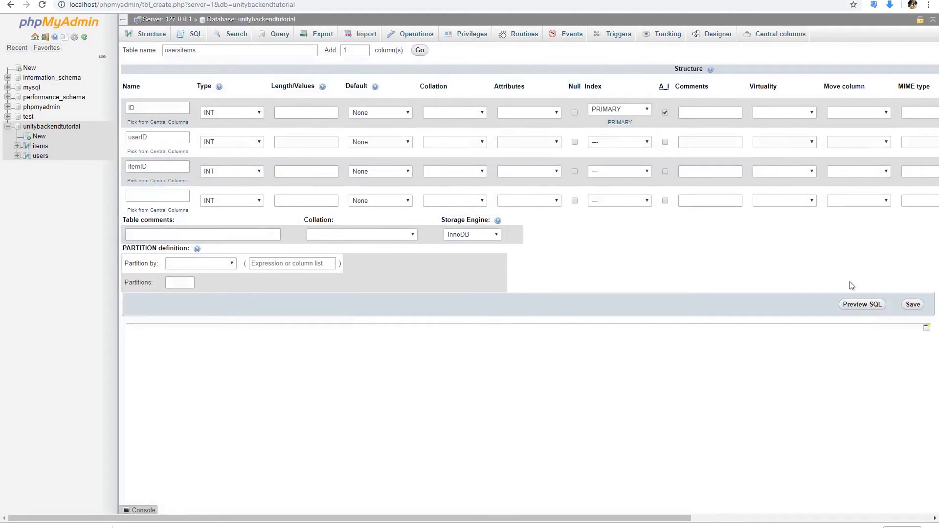
{"action": "left_click", "coordinate": [910, 304]}
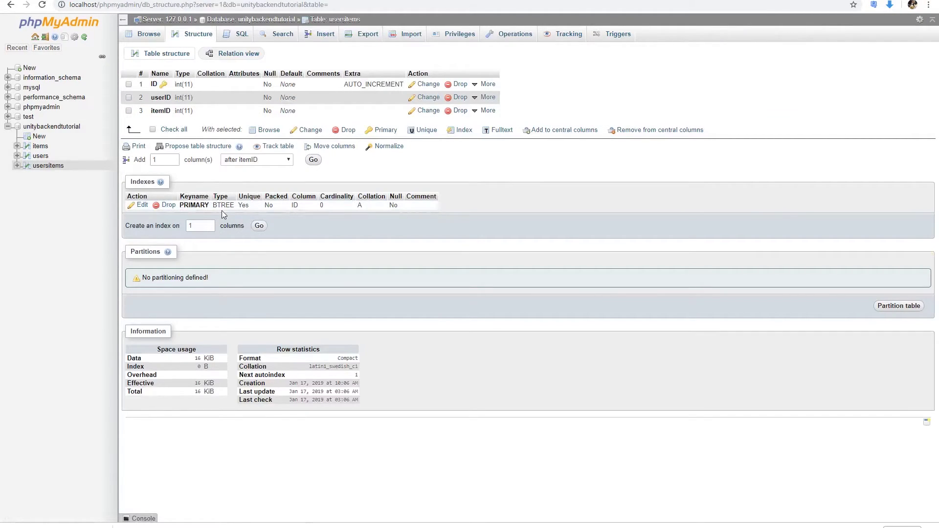
- Browse the rows of the users table and the columns of the usersitems table
{"action": "left_click", "coordinate": [36, 160]}
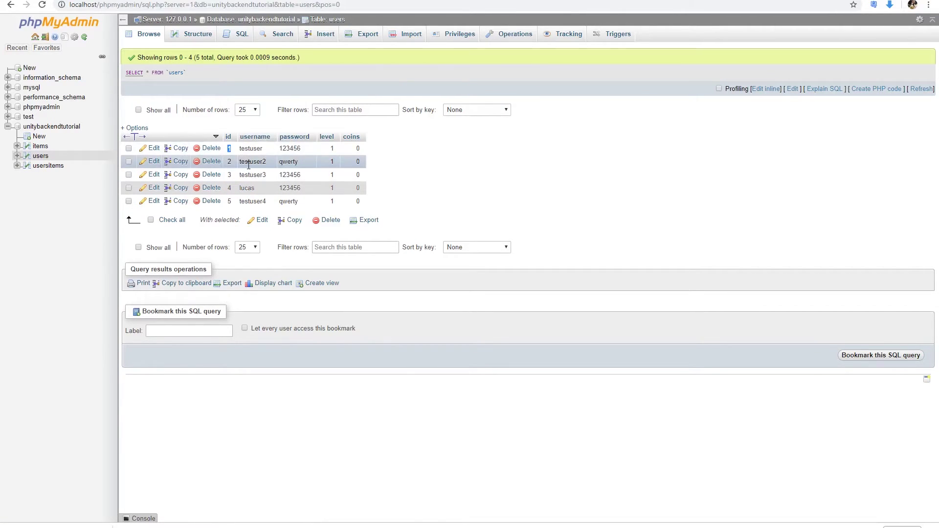
{"action": "key", "text": "ctrl+plus"}
{"action": "key", "text": "ctrl+plus"}
{"action": "key", "text": "ctrl+plus"}
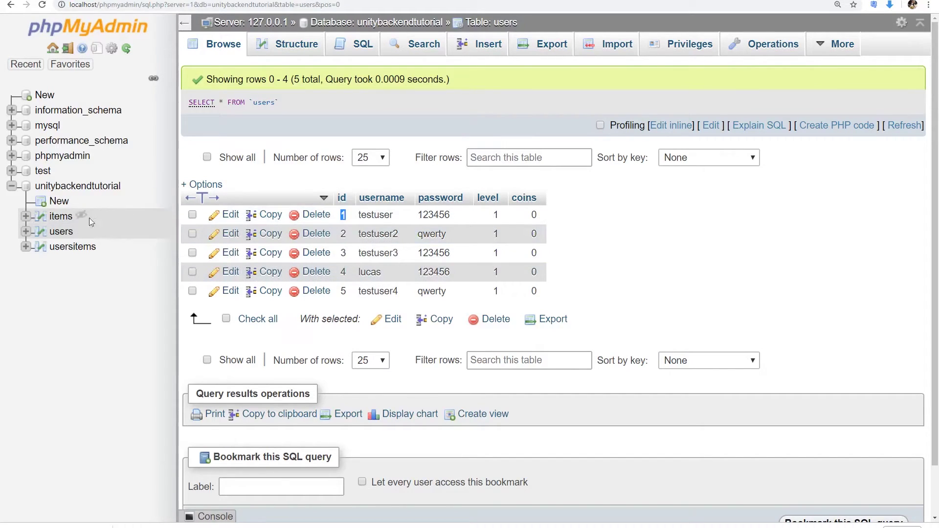
{"action": "left_click", "coordinate": [74, 245]}
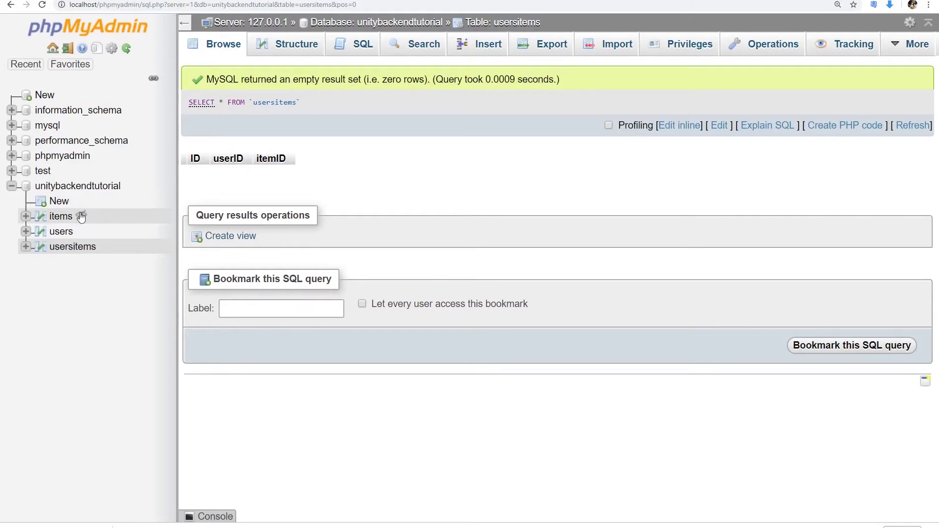
- Open the SQL query editor for the items table with the INSERT query template
{"action": "left_click", "coordinate": [63, 216]}
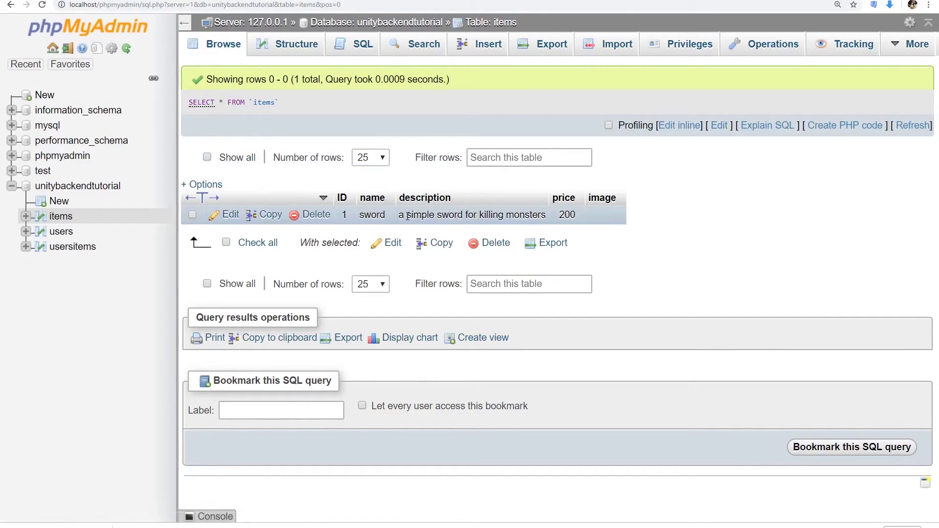
{"action": "left_click", "coordinate": [356, 47]}
{"action": "left_click", "coordinate": [368, 245]}
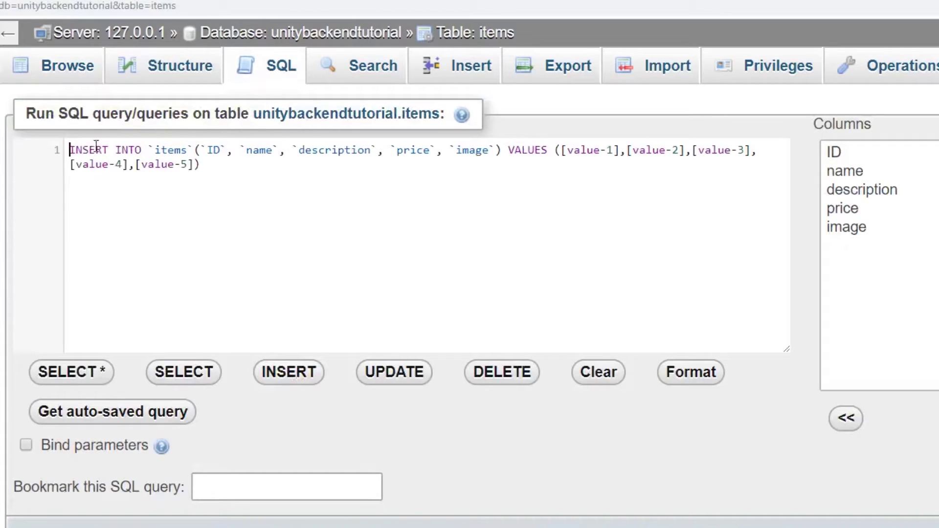
- Reduce the column list of the items INSERT query to name, description and price by deleting ID and image
{"action": "left_click", "coordinate": [243, 149]}
{"action": "key", "text": "BackSpace"}
{"action": "key", "text": "BackSpace"}
{"action": "key", "text": "BackSpace"}
{"action": "key", "text": "BackSpace"}
{"action": "key", "text": "BackSpace"}
{"action": "key", "text": "BackSpace"}
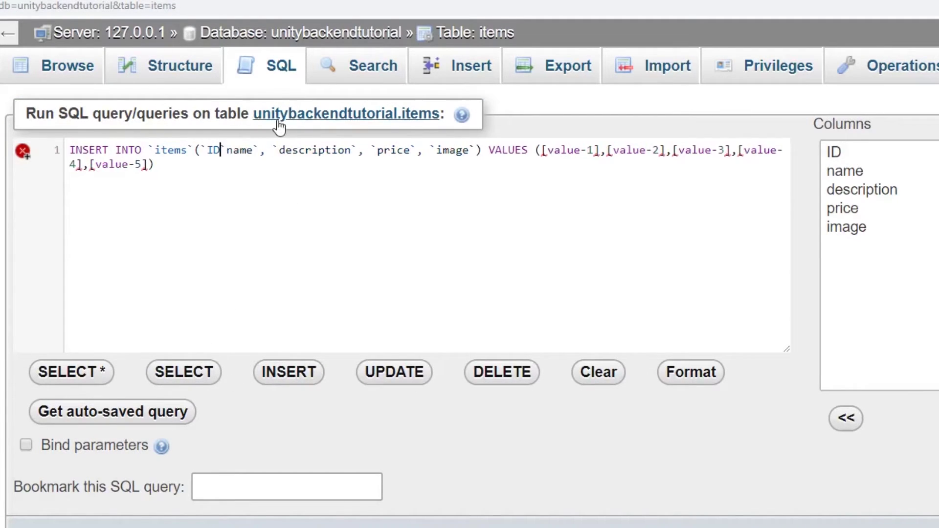
{"action": "key", "text": "Delete"}
{"action": "key", "text": "ctrl+Right"}
{"action": "key", "text": "ctrl+Right"}
{"action": "key", "text": "ctrl+Right"}
{"action": "key", "text": "ctrl+Right"}
{"action": "key", "text": "ctrl+Right"}
{"action": "key", "text": "ctrl+Right"}
{"action": "key", "text": "ctrl+Right"}
{"action": "key", "text": "ctrl+Right"}
{"action": "key", "text": "ctrl+Right"}
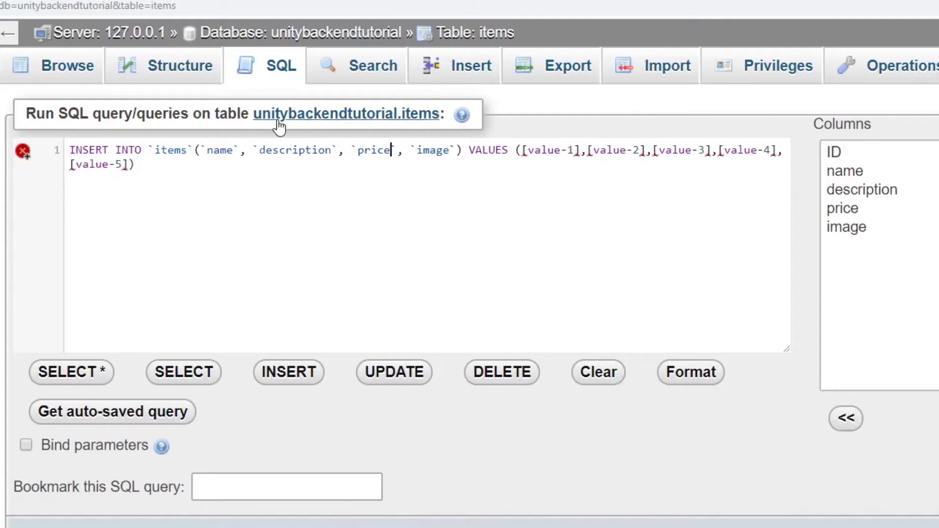
{"action": "key", "text": "Delete"}
{"action": "key", "text": "BackSpace"}
{"action": "key", "text": "BackSpace"}
{"action": "key", "text": "BackSpace"}
{"action": "key", "text": "BackSpace"}
{"action": "key", "text": "BackSpace"}
{"action": "key", "text": "BackSpace"}
{"action": "key", "text": "BackSpace"}
{"action": "key", "text": "BackSpace"}
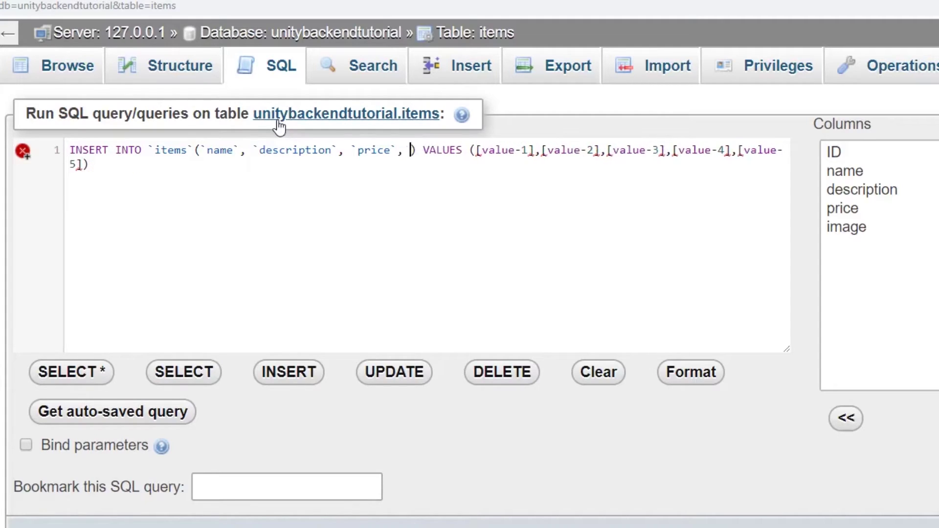
- Delete all five value placeholders inside the parentheses after VALUES
{"action": "key", "text": "ctrl+shift+Right"}
{"action": "key", "text": "ctrl+shift+Right"}
{"action": "key", "text": "ctrl+shift+Right"}
{"action": "key", "text": "ctrl+shift+Right"}
{"action": "key", "text": "ctrl+shift+Right"}
{"action": "key", "text": "ctrl+shift+Right"}
{"action": "key", "text": "ctrl+shift+Right"}
{"action": "key", "text": "ctrl+shift+Right"}
{"action": "key", "text": "ctrl+shift+Right"}
{"action": "key", "text": "ctrl+shift+Right"}
{"action": "key", "text": "ctrl+shift+Right"}
{"action": "key", "text": "ctrl+shift+Right"}
{"action": "key", "text": "ctrl+shift+Right"}
{"action": "key", "text": "ctrl+shift+Right"}
{"action": "key", "text": "ctrl+shift+Right"}
{"action": "key", "text": "ctrl+shift+Right"}
{"action": "key", "text": "ctrl+shift+Right"}
{"action": "key", "text": "ctrl+shift+Right"}
{"action": "key", "text": "ctrl+shift+Right"}
{"action": "key", "text": "ctrl+shift+Right"}
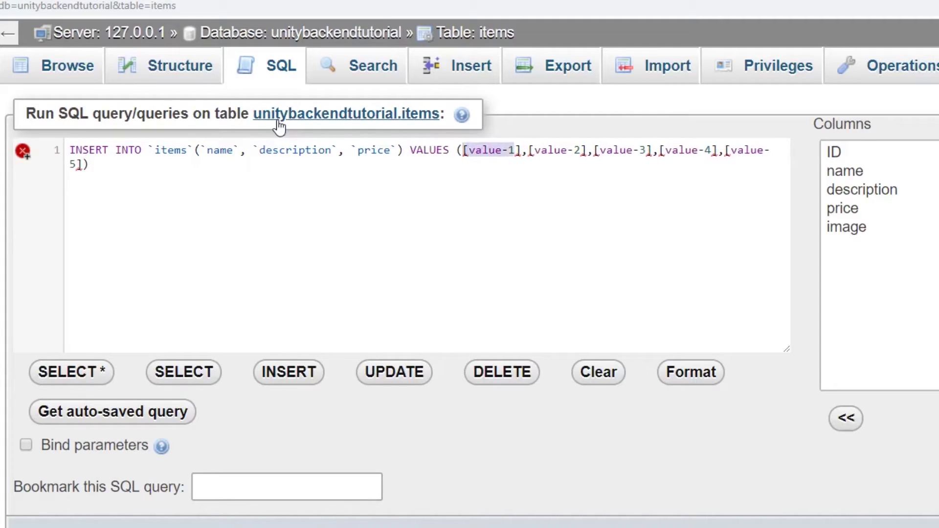
{"action": "key", "text": "Delete"}
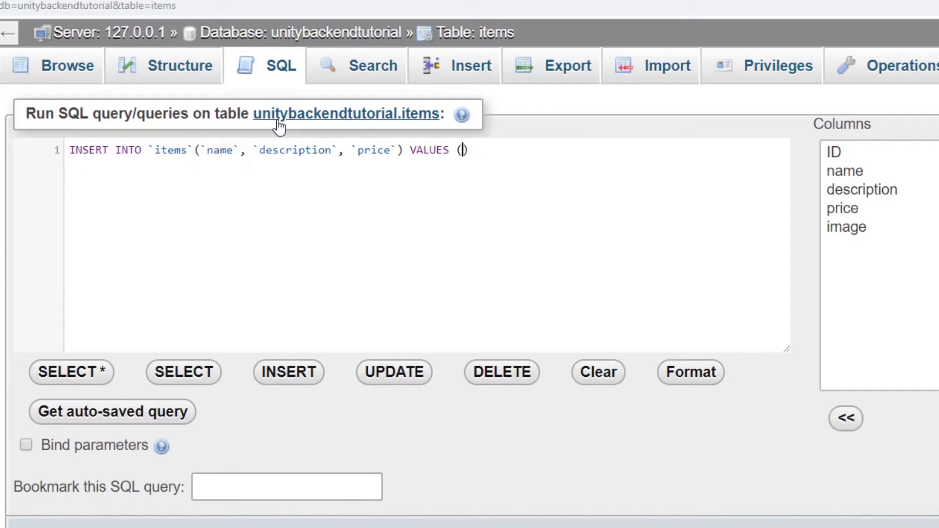
- Enter the values "Potion", "Heals your hero for a small amount of HP" and 25, run the query and browse the items table
{"action": "type", "text": "\"Potion\", \"Heals"}
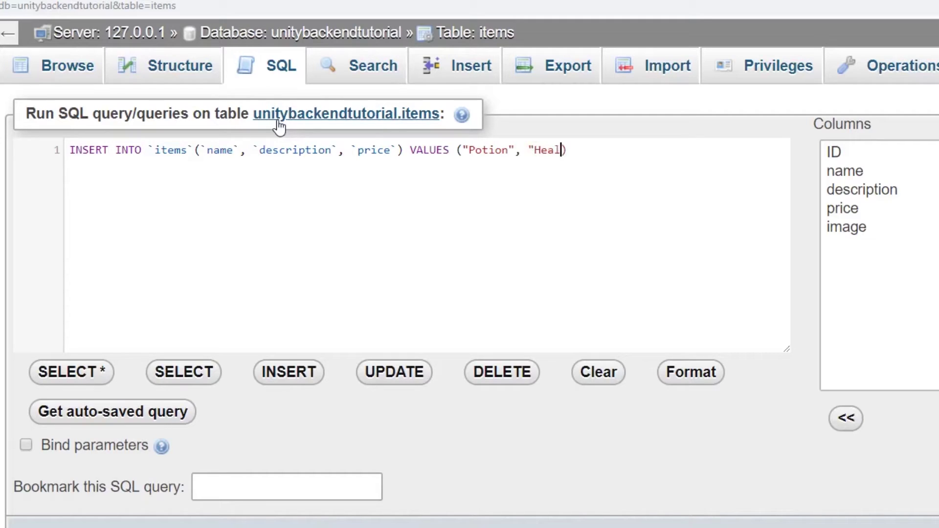
{"action": "type", "text": " your hero"}
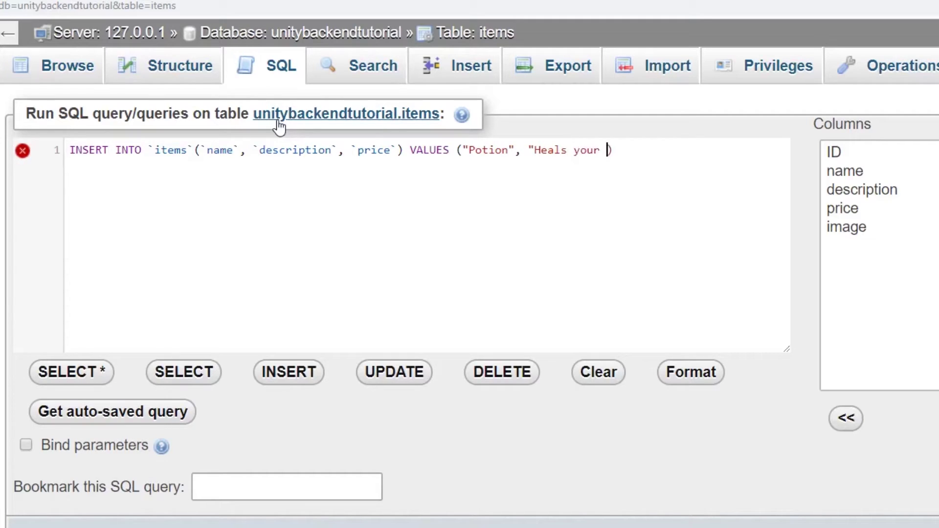
{"action": "type", "text": " for a small amount of HP \""}
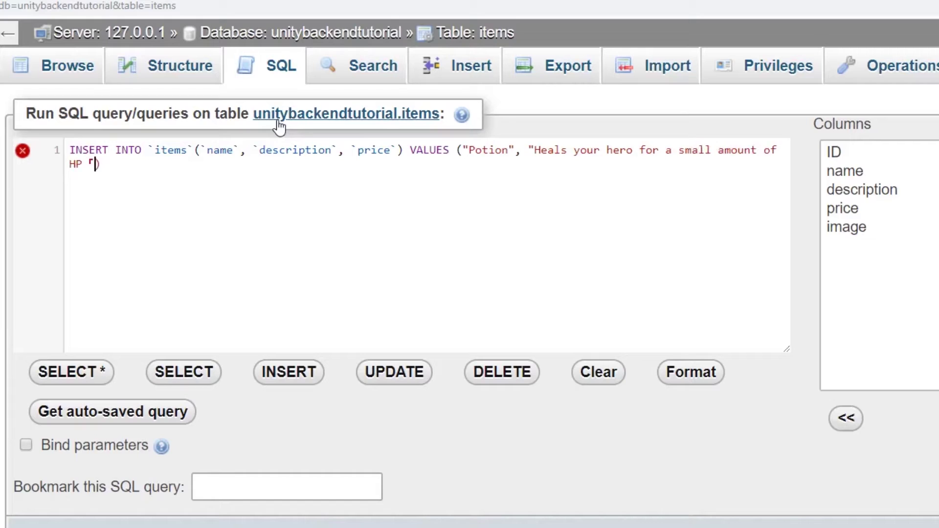
{"action": "key", "text": "space"}
{"action": "type", "text": "25"}
{"action": "key", "text": "Right"}
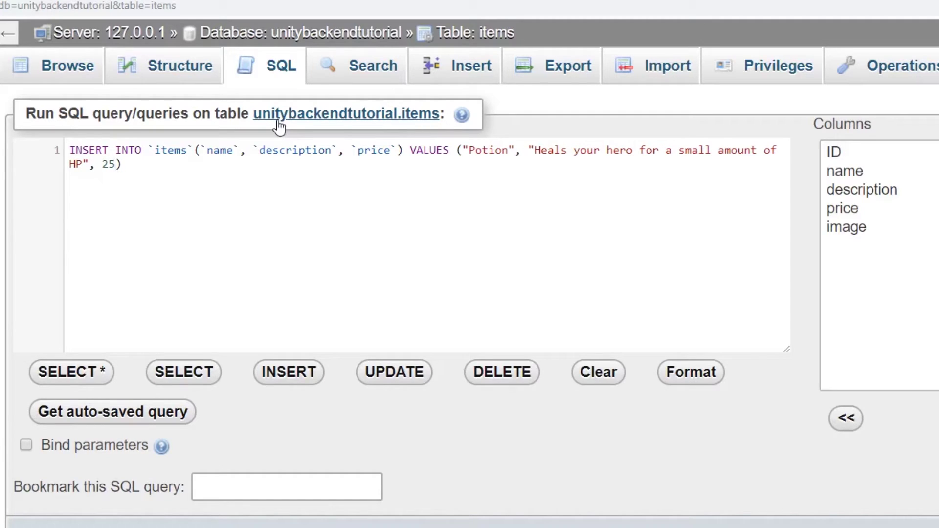
{"action": "key", "text": "ctrl+Return"}
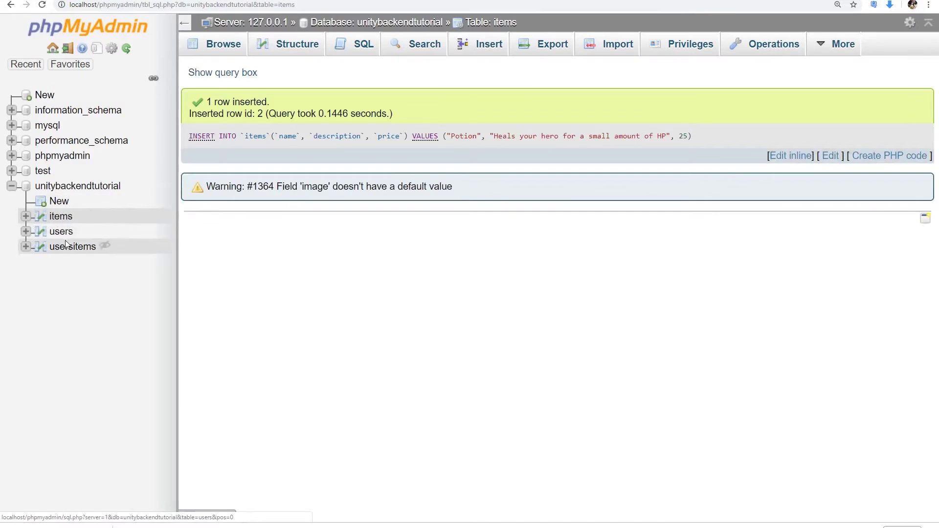
{"action": "left_click", "coordinate": [61, 216]}
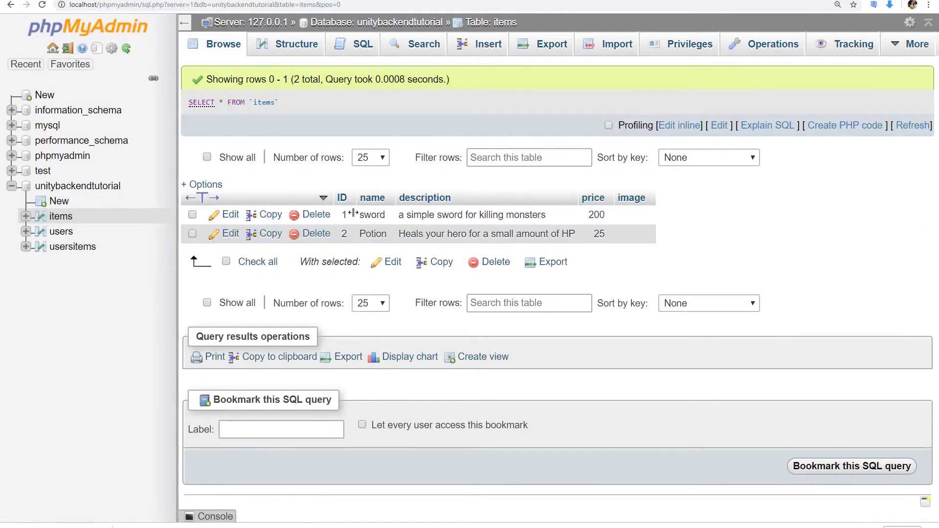
- Insert a row into the usersitems table with an SQL query that sets only userID 1 and itemID 2
{"action": "left_click", "coordinate": [72, 246]}
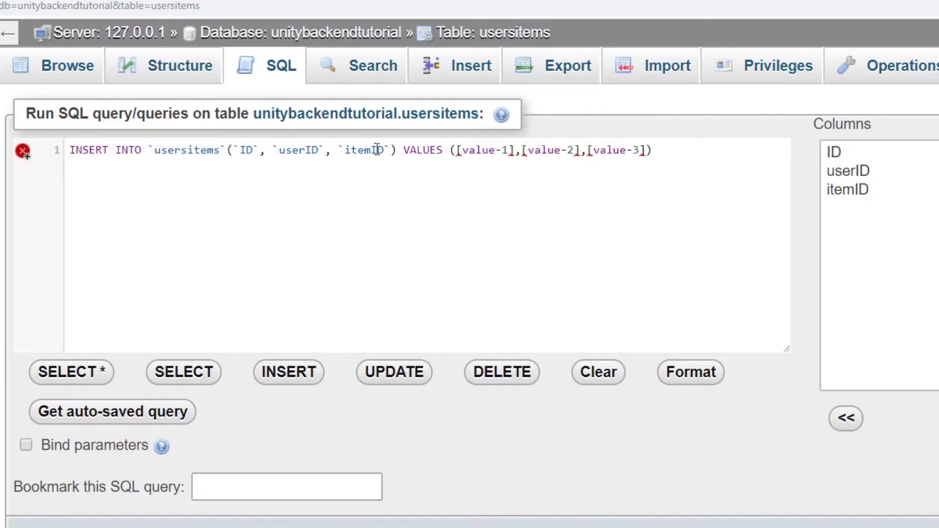
{"action": "left_click_drag", "start_coordinate": [267, 149], "coordinate": [233, 149]}
{"action": "key", "text": "BackSpace"}
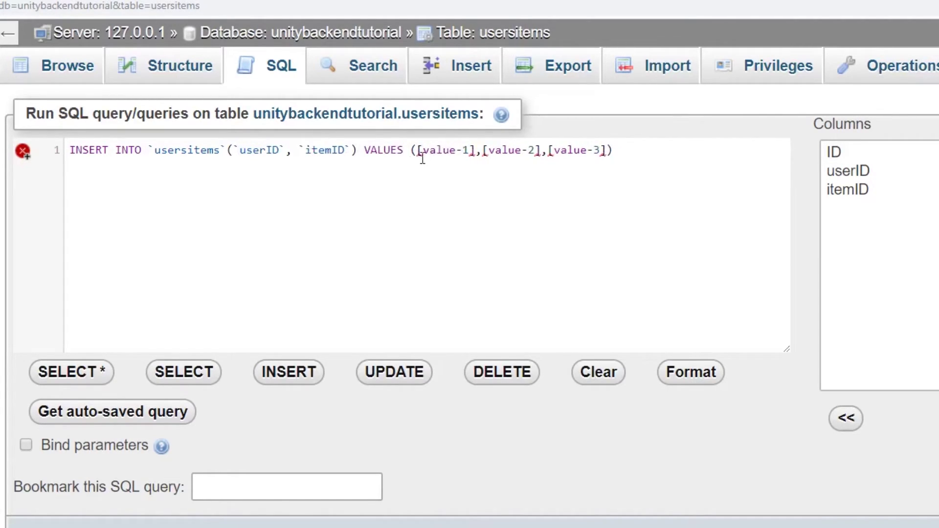
{"action": "left_click_drag", "start_coordinate": [416, 150], "coordinate": [607, 150]}
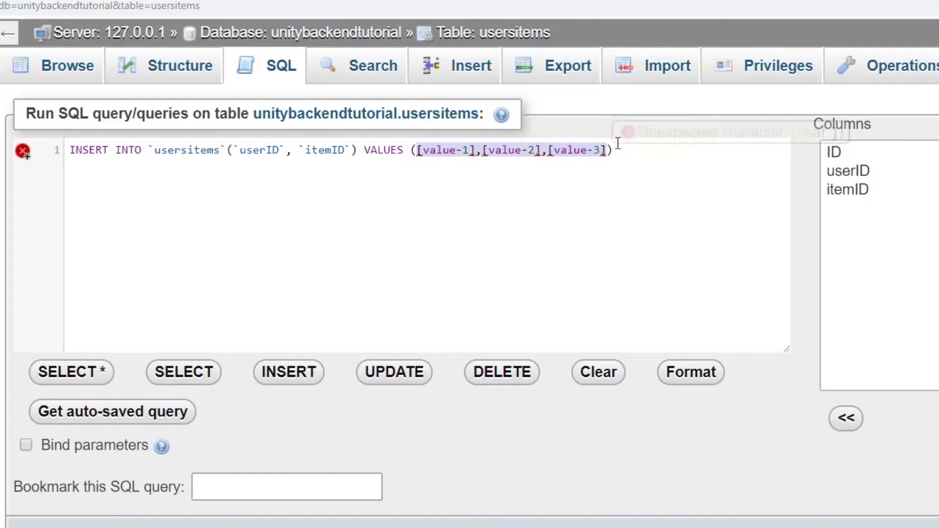
{"action": "key", "text": "BackSpace"}
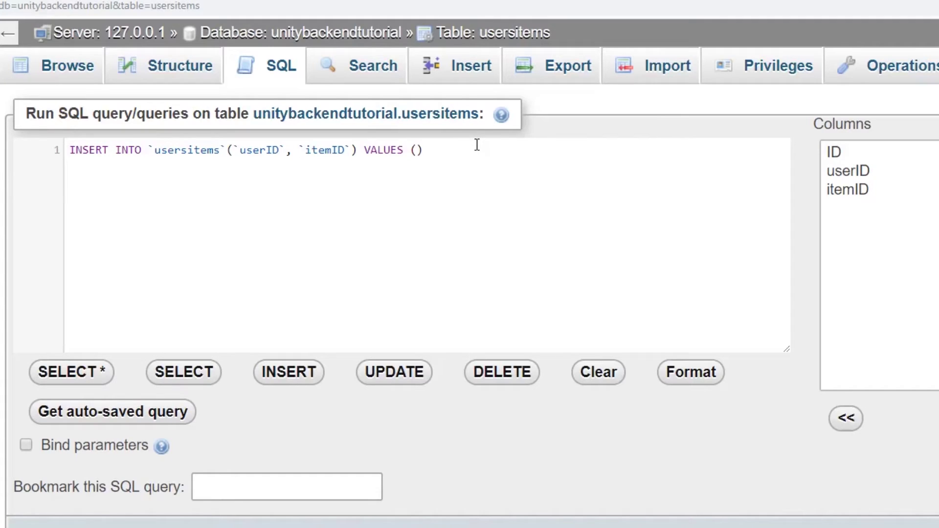
{"action": "type", "text": "1, 2"}
{"action": "key", "text": "ctrl+Return"}
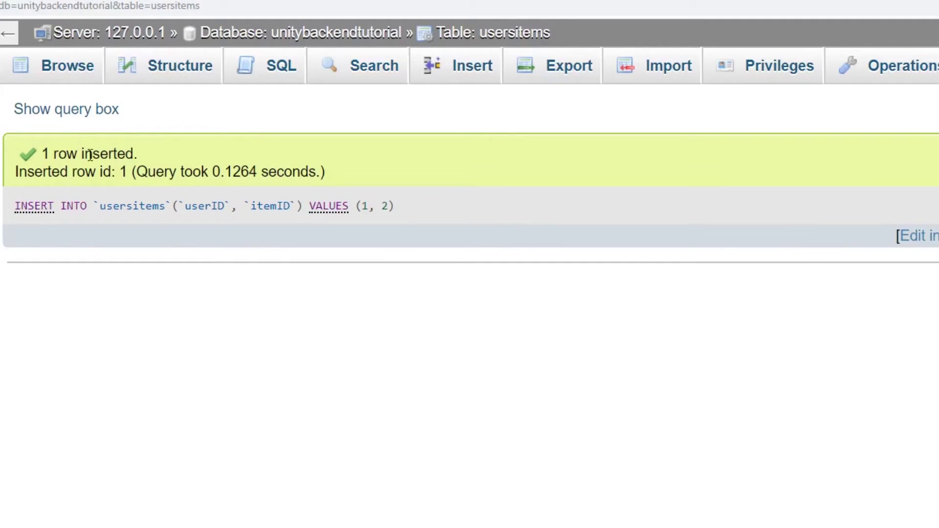
- Run another INSERT query on the usersitems table with userID 2 and itemID 1
{"action": "left_click", "coordinate": [274, 78]}
{"action": "left_click", "coordinate": [288, 372]}
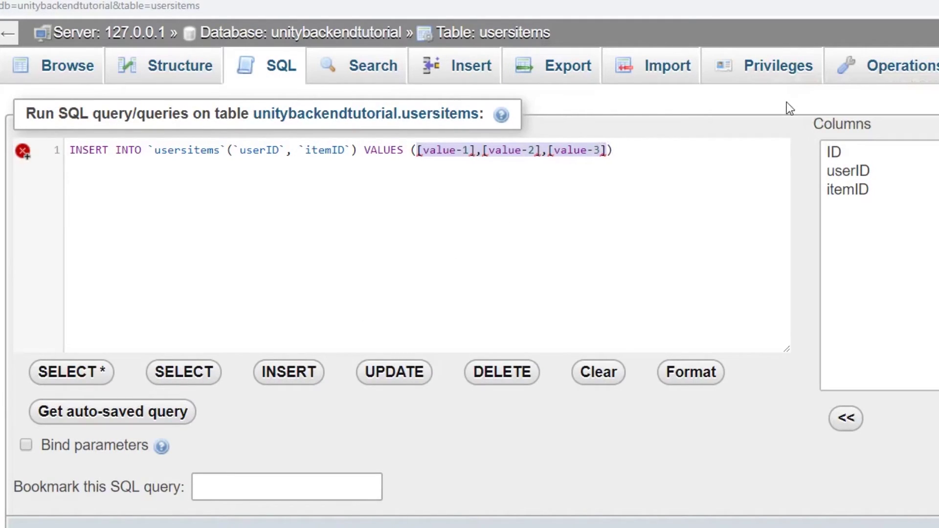
{"action": "type", "text": "2, "}
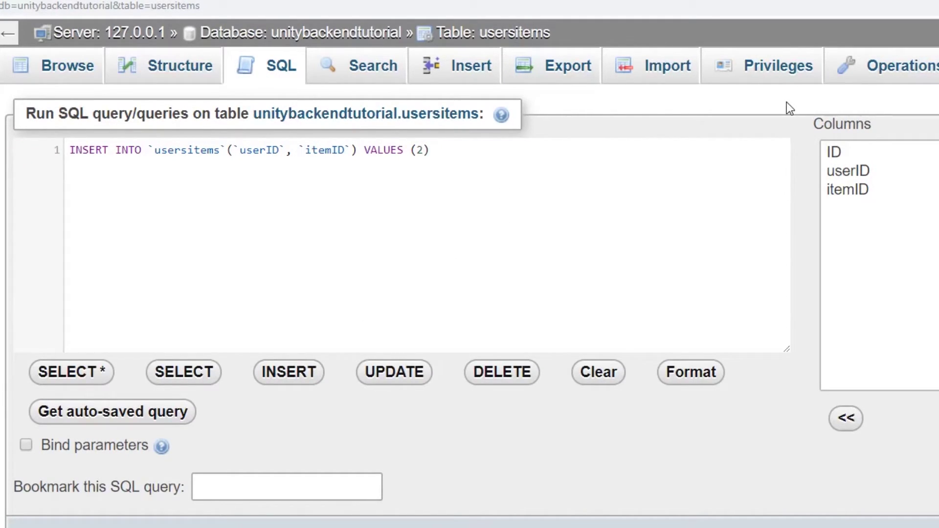
{"action": "type", "text": "1"}
{"action": "key", "text": "ctrl+Return"}
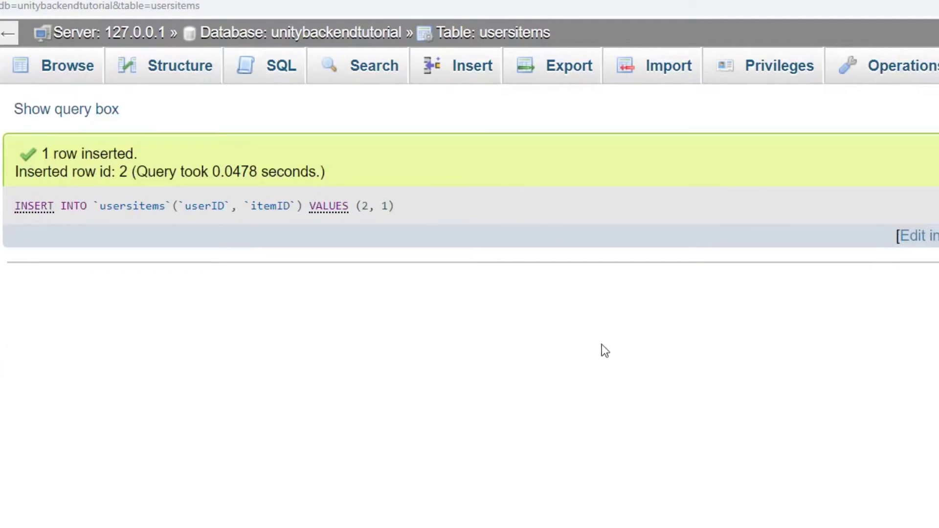
- Reuse the previous INSERT query to add a usersitems row with userID 2 and itemID 2, and browse the table
{"action": "left_click", "coordinate": [277, 79]}
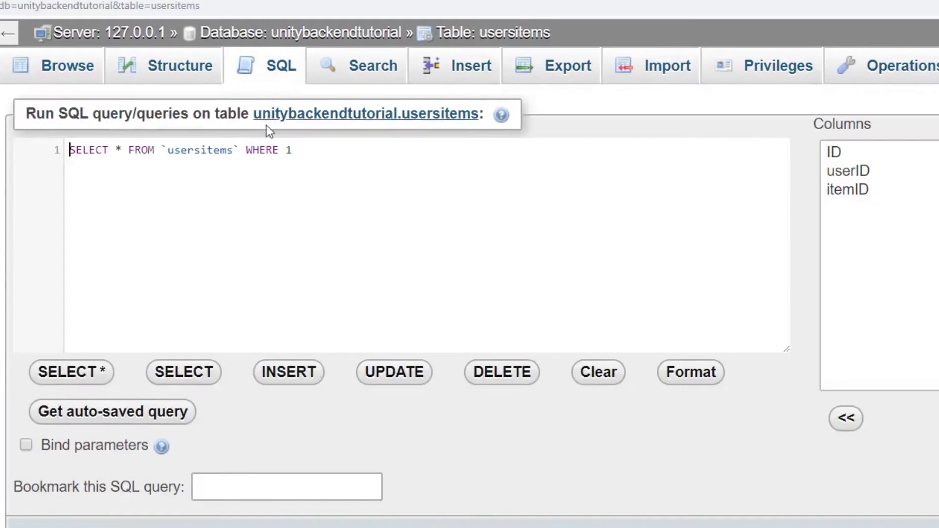
{"action": "key", "text": "ctrl+z"}
{"action": "key", "text": "ctrl+z"}
{"action": "key", "text": "ctrl+z"}
{"action": "type", "text": ", "}
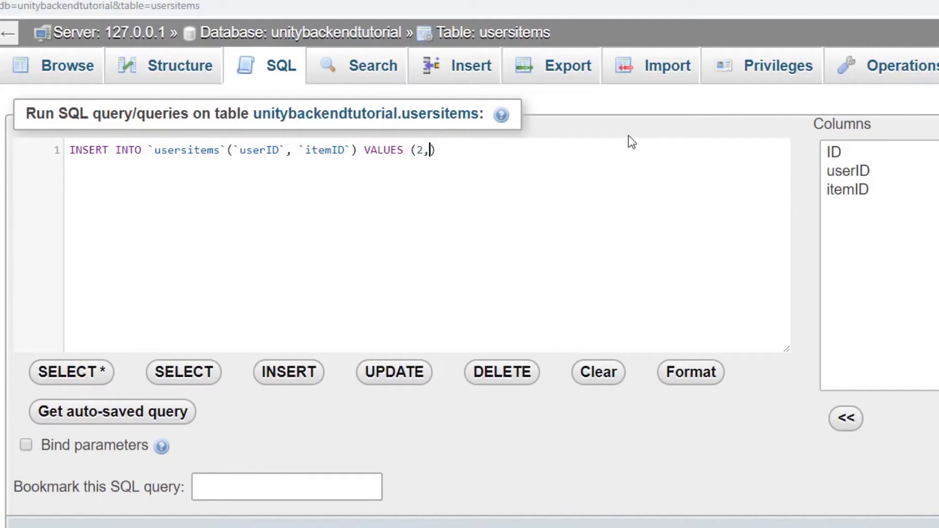
{"action": "type", "text": "2"}
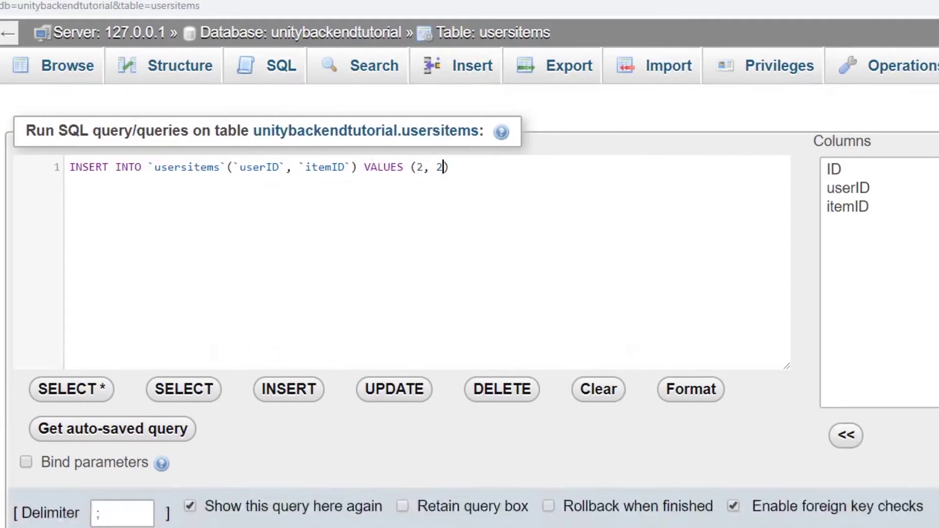
{"action": "key", "text": "ctrl+Return"}
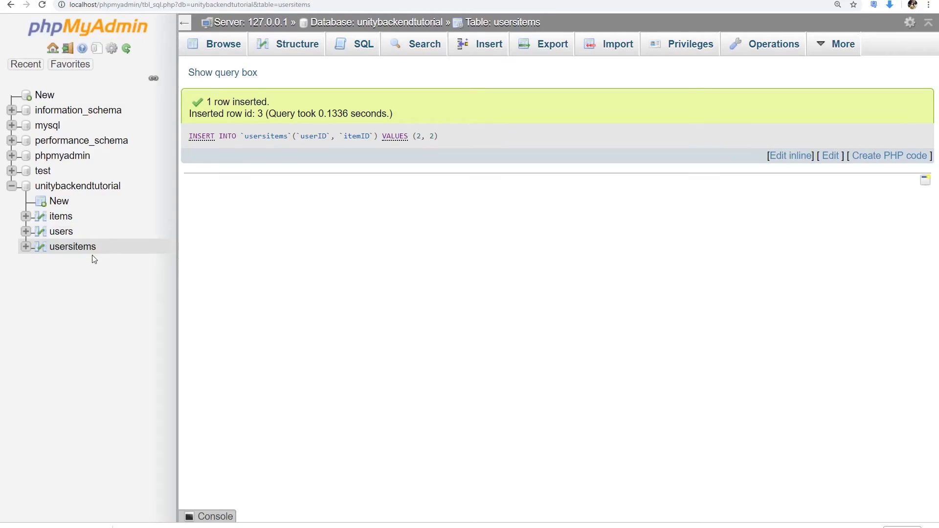
{"action": "left_click", "coordinate": [74, 250]}
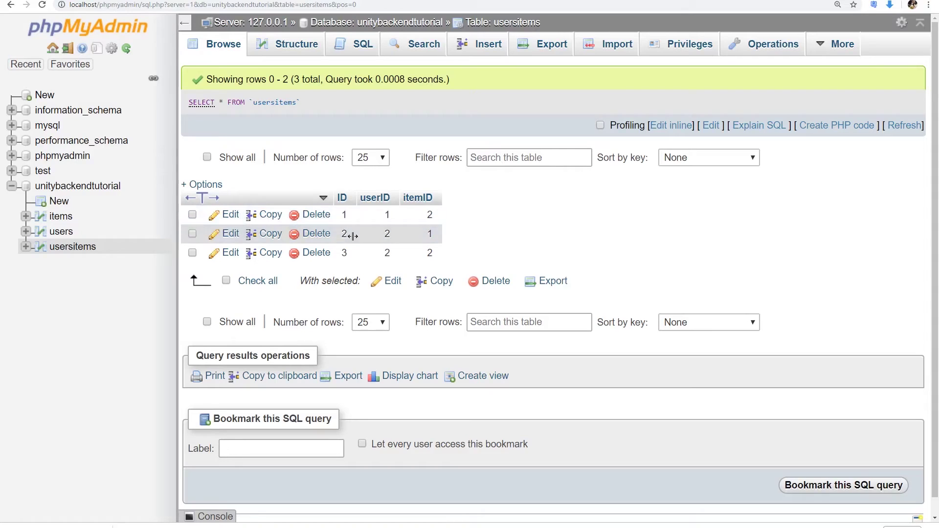
{"action": "double_click", "coordinate": [429, 252]}
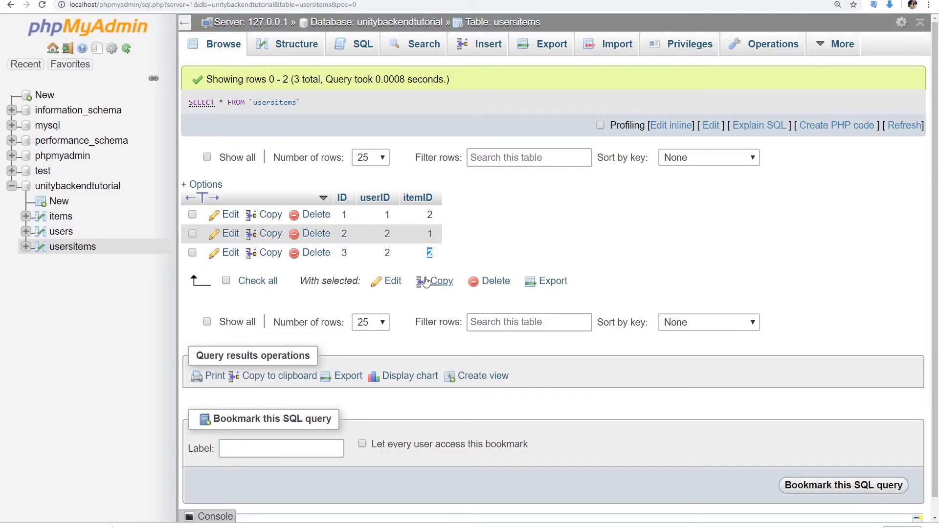
{"action": "left_click", "coordinate": [81, 216]}
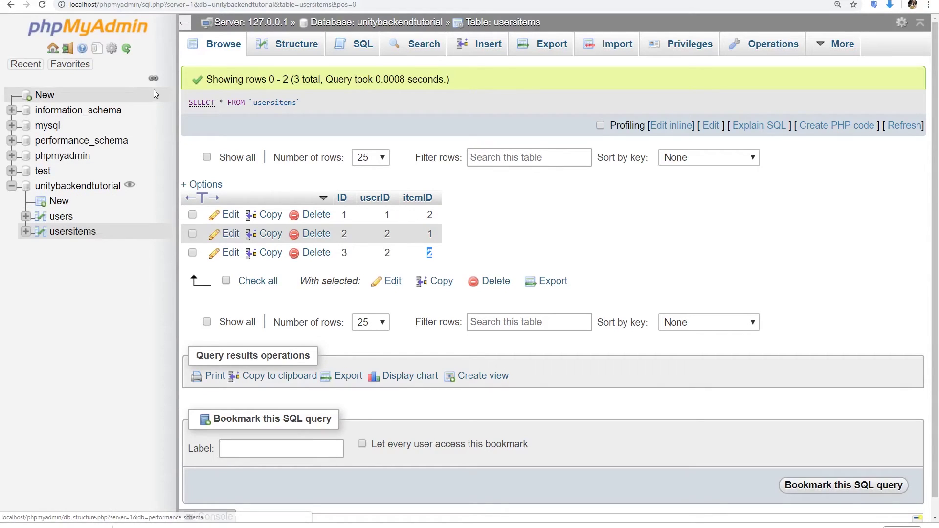
{"action": "left_click", "coordinate": [130, 185]}
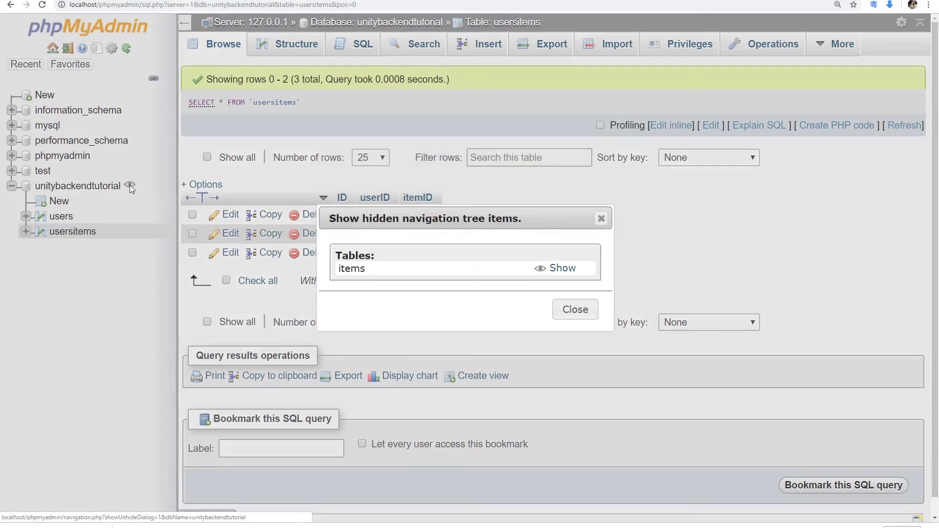
{"action": "left_click", "coordinate": [562, 267]}
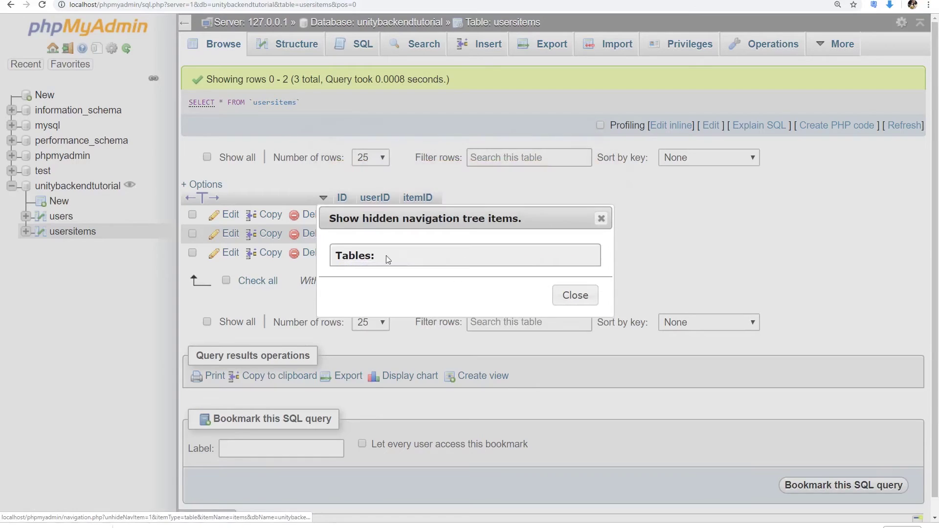
{"action": "left_click", "coordinate": [601, 218]}
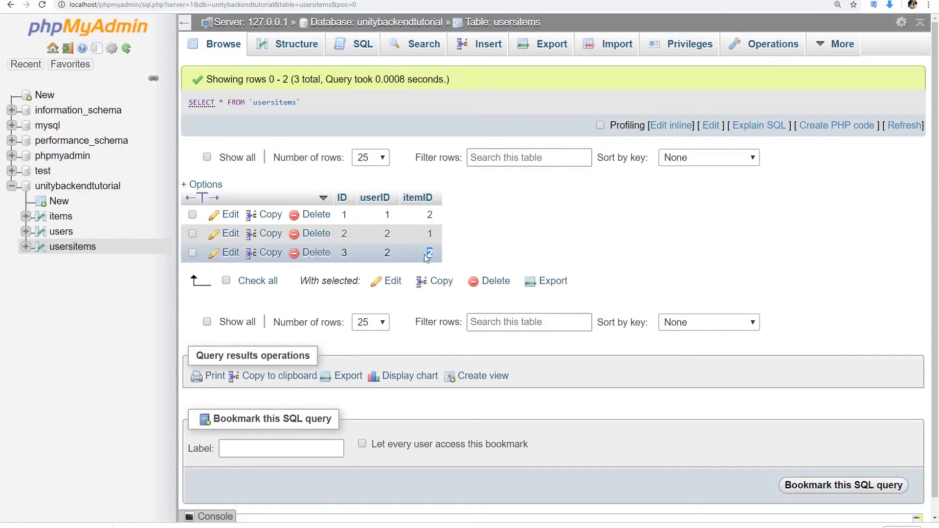
- Browse the rows of the items table and return to the usersitems table
{"action": "left_click", "coordinate": [61, 219]}
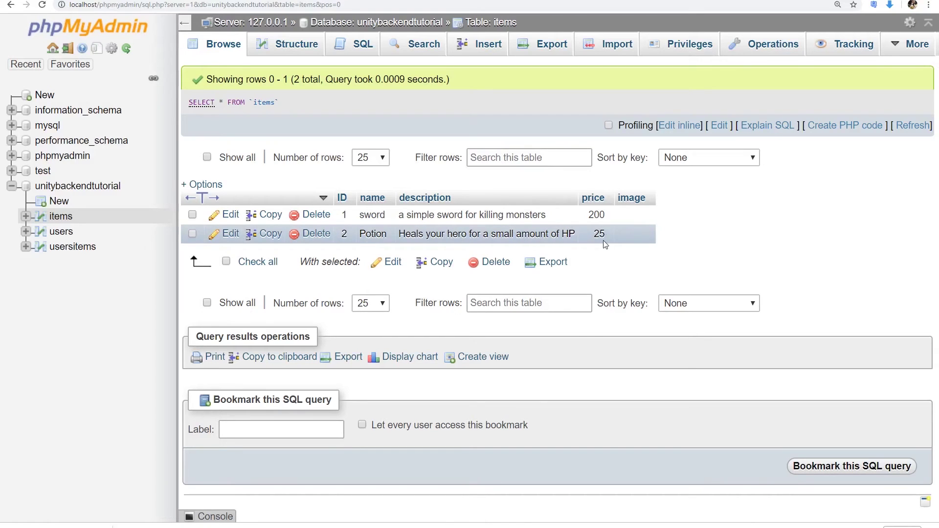
{"action": "key", "text": "alt+Left"}
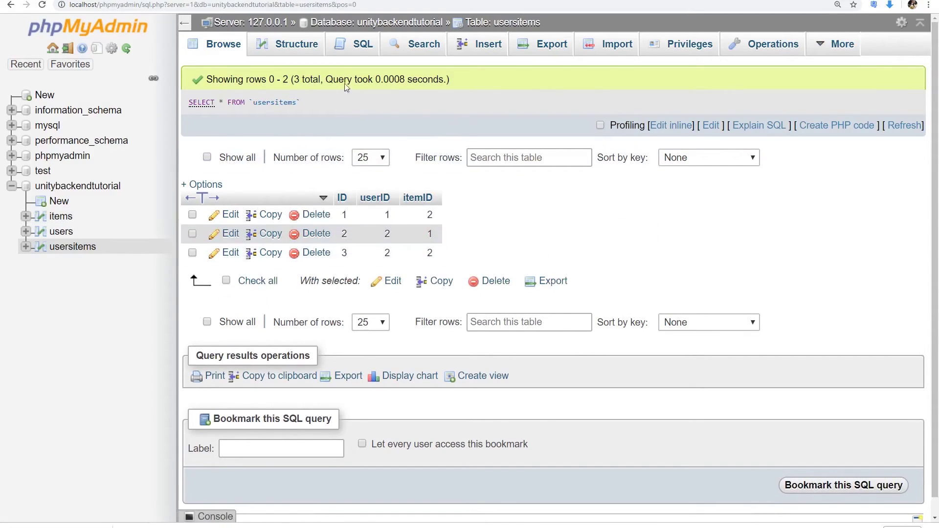
- Query the usersitems table with SQL for all rows where userID = 1
{"action": "left_click", "coordinate": [357, 56]}
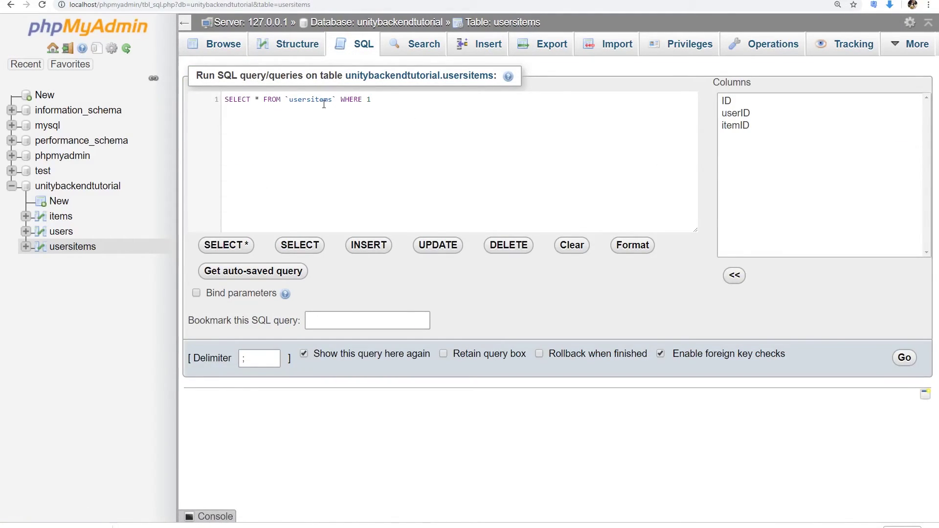
{"action": "key", "text": "Delete"}
{"action": "double_click", "coordinate": [747, 116]}
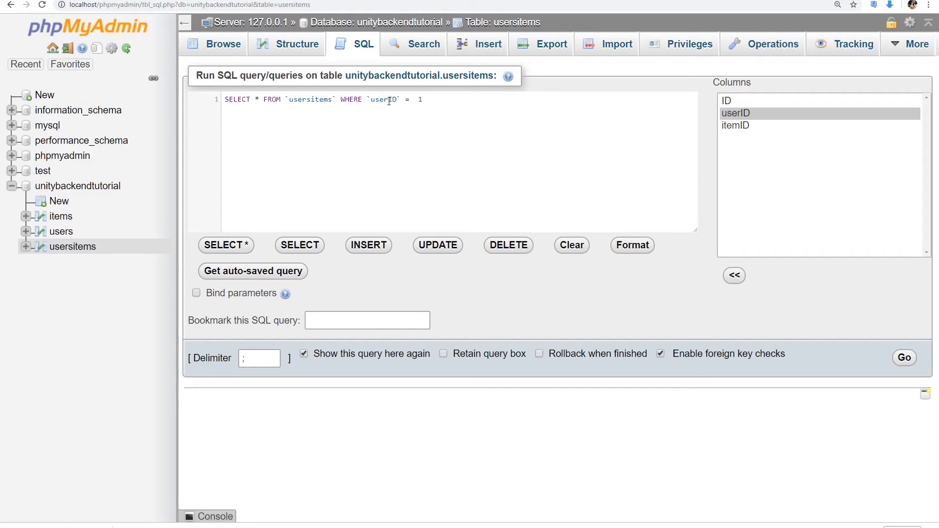
{"action": "left_click", "coordinate": [905, 357]}
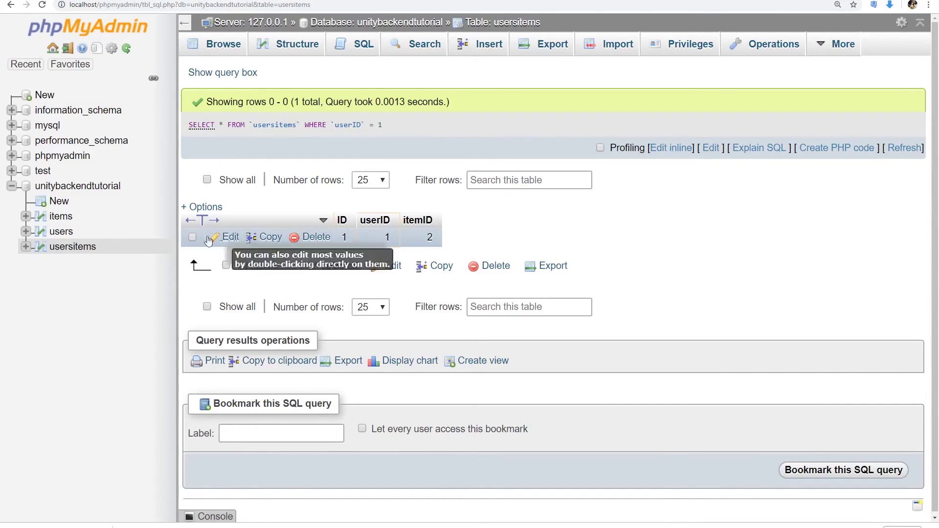
- Query the items table with SQL for the row where ID = 2
{"action": "left_click", "coordinate": [60, 215]}
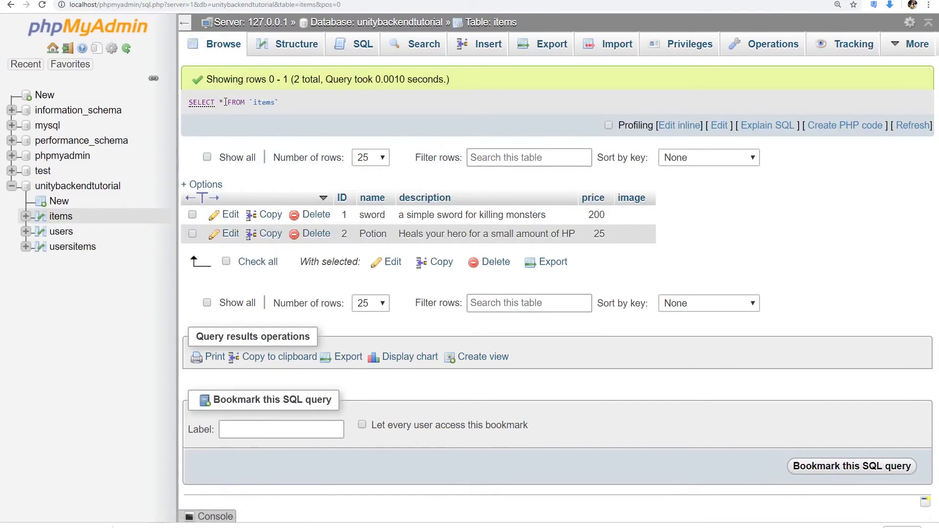
{"action": "left_click", "coordinate": [350, 47]}
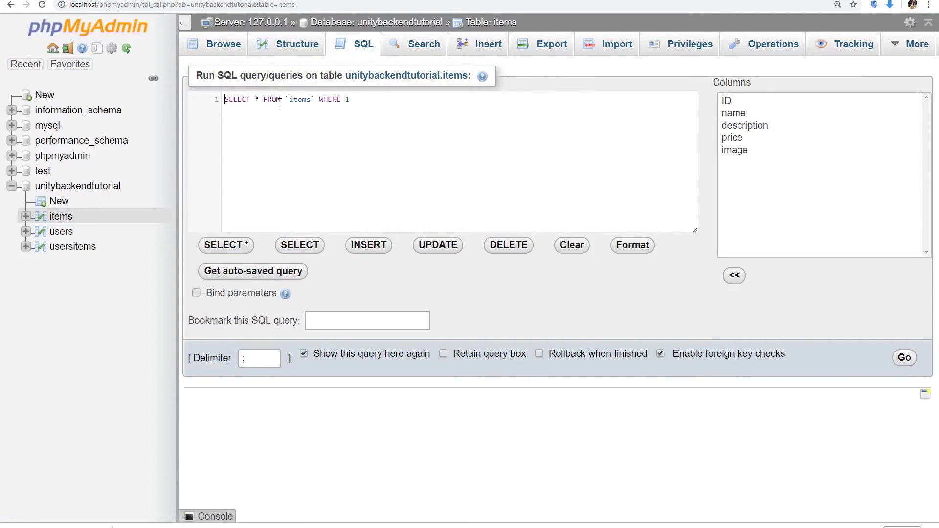
{"action": "left_click", "coordinate": [350, 100]}
{"action": "key", "text": "BackSpace"}
{"action": "double_click", "coordinate": [726, 102]}
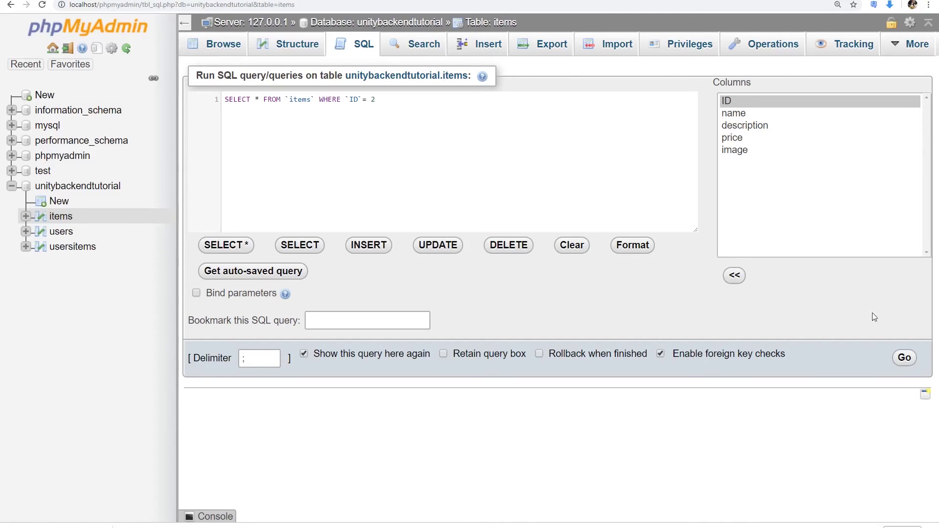
{"action": "left_click", "coordinate": [904, 358]}
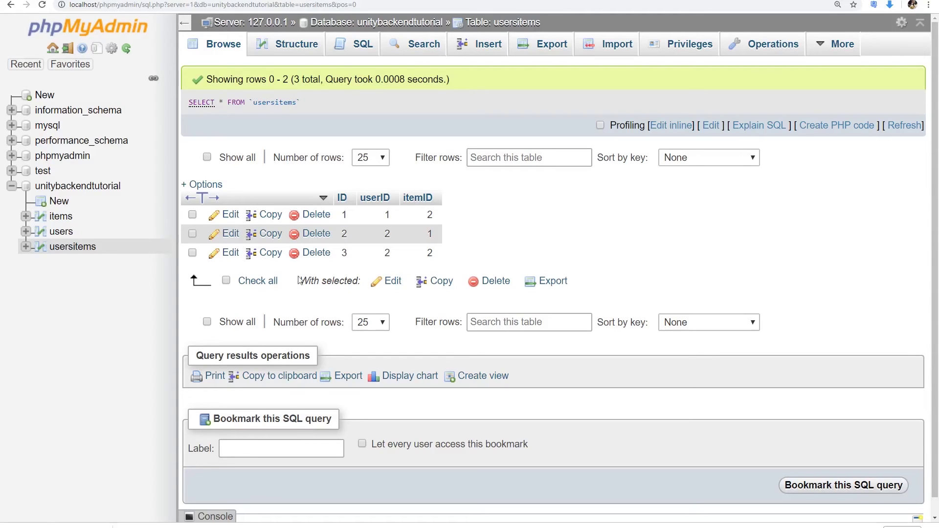
- Write a DELETE query for usersitems with the conditions userID = 1 AND itemID =, without a value for itemID
{"action": "left_click", "coordinate": [364, 45]}
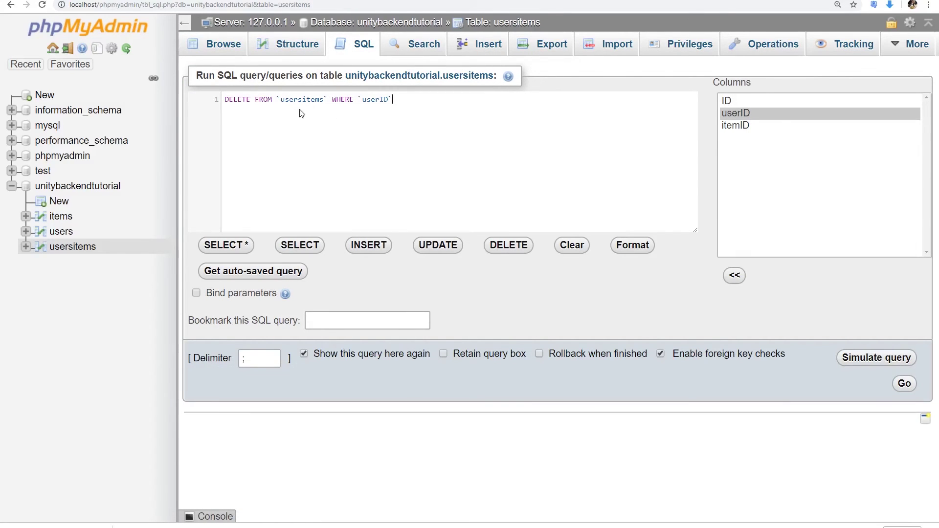
{"action": "left_click", "coordinate": [443, 98]}
{"action": "type", "text": "= 1 AND"}
{"action": "double_click", "coordinate": [731, 126]}
{"action": "type", "text": "="}
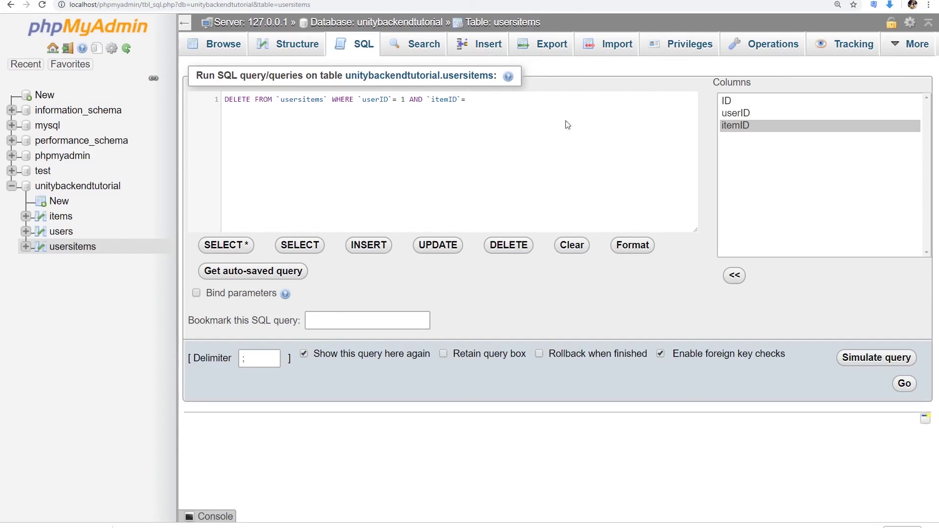
- Set both userID and itemID to 2 in the DELETE query, execute it and browse the usersitems table
{"action": "type", "text": "2"}
{"action": "key", "text": "BackSpace"}
{"action": "type", "text": "2"}
{"action": "left_click", "coordinate": [897, 388]}
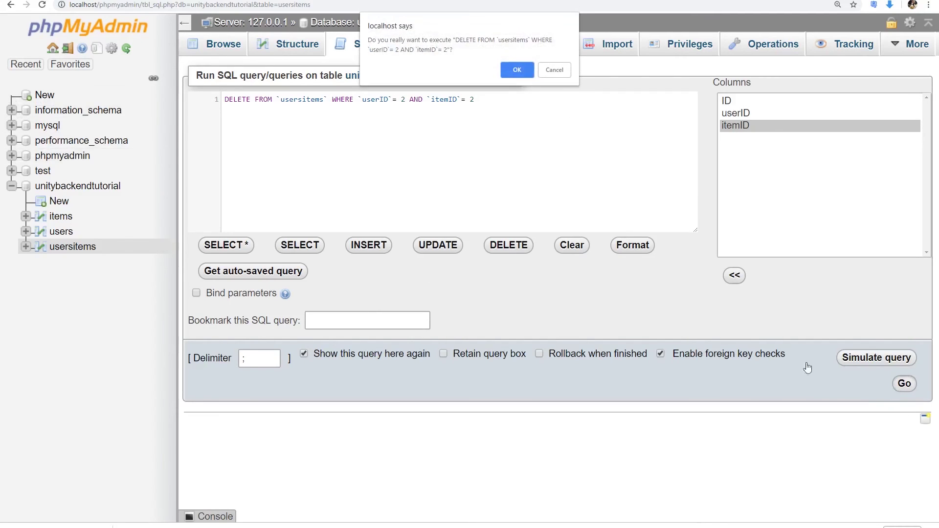
{"action": "left_click", "coordinate": [505, 73]}
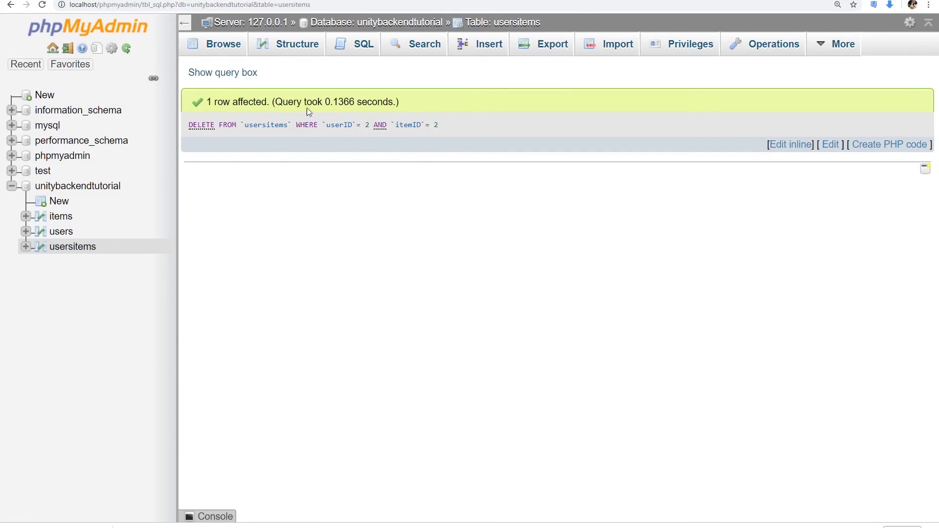
{"action": "left_click", "coordinate": [100, 244]}
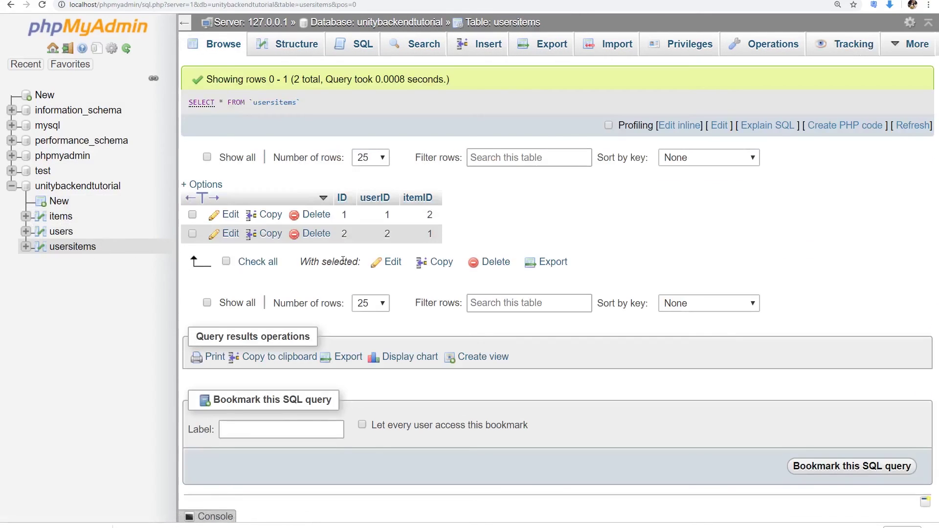